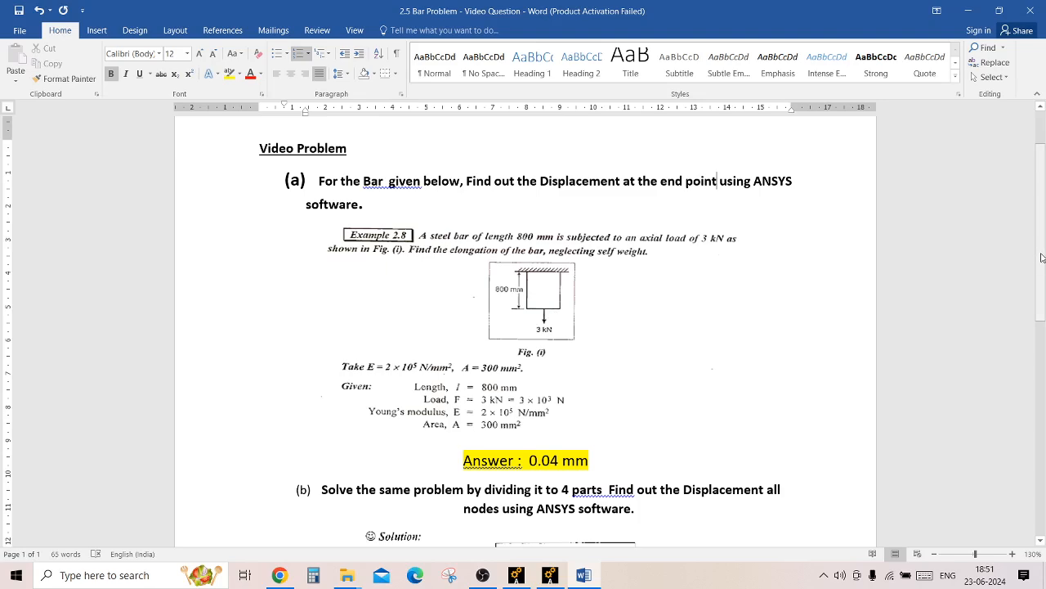
# Read parts (a) and (b) of the bar problem, including the given data, the four-part division figure and the answers.
pyautogui.scroll(-1, 1044, 269)
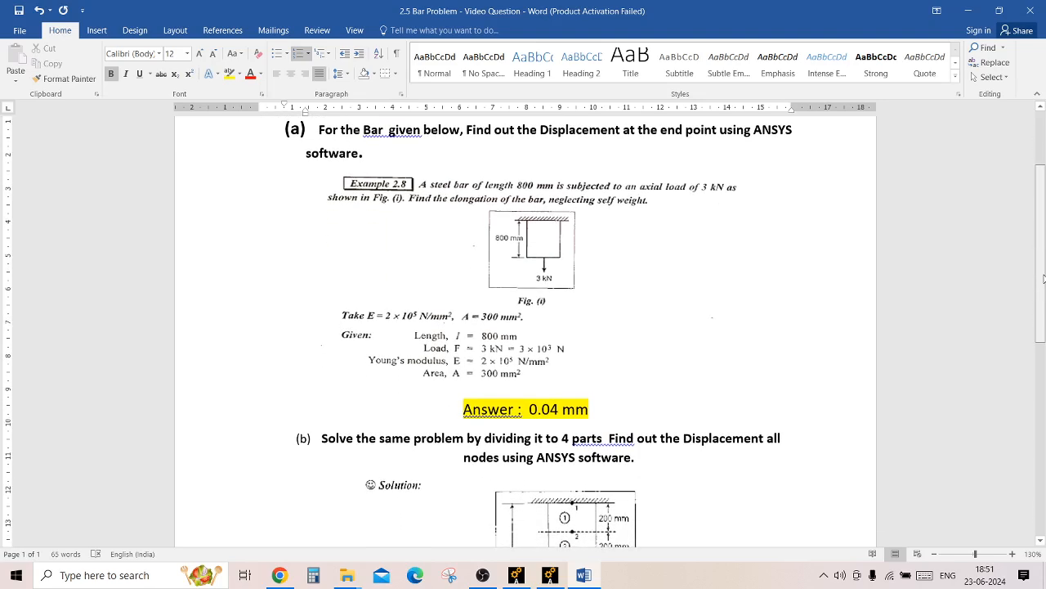
pyautogui.moveTo(1044, 278); pyautogui.dragTo(1039, 327)
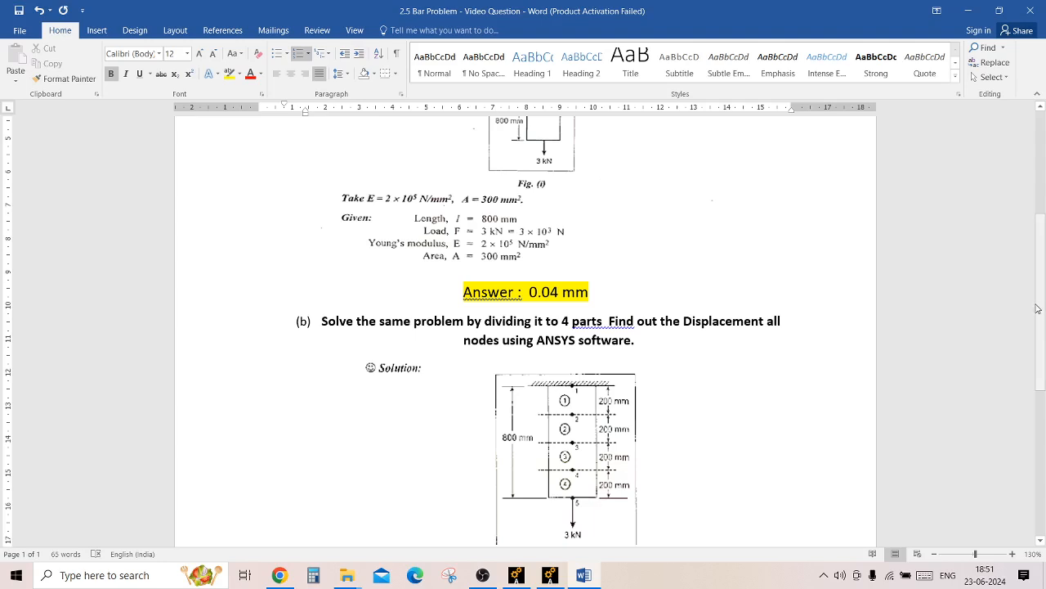
pyautogui.moveTo(1037, 308); pyautogui.dragTo(1042, 270)
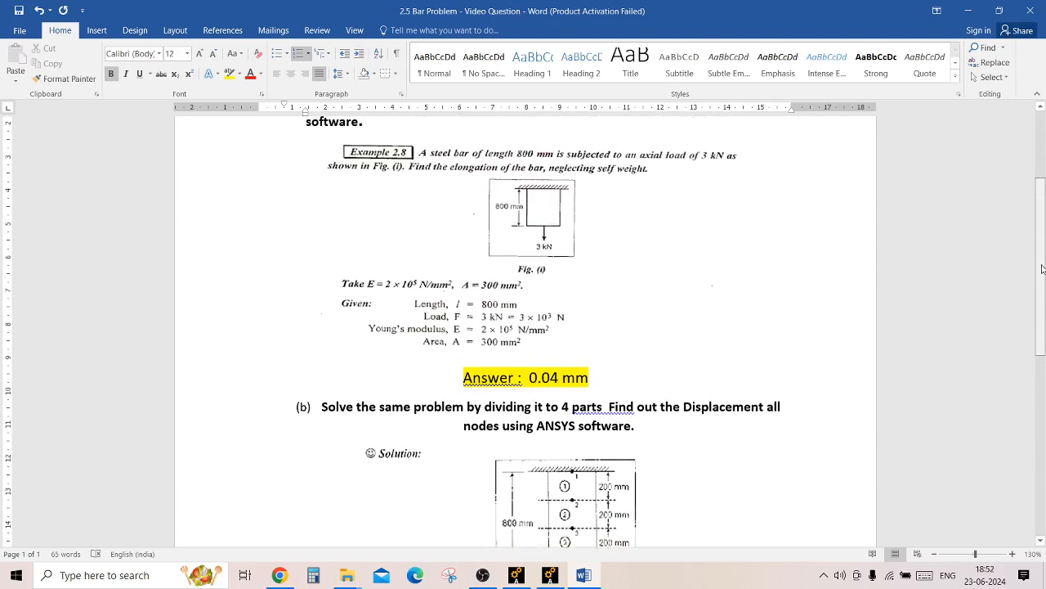
pyautogui.scroll(1, 1042, 270)
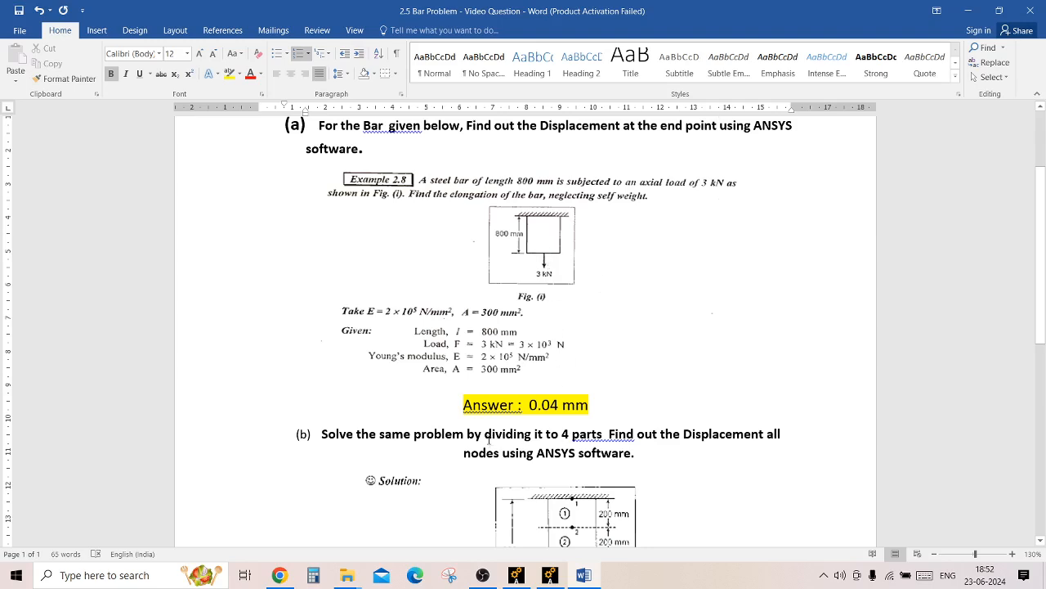
pyautogui.moveTo(484, 434); pyautogui.dragTo(609, 434)
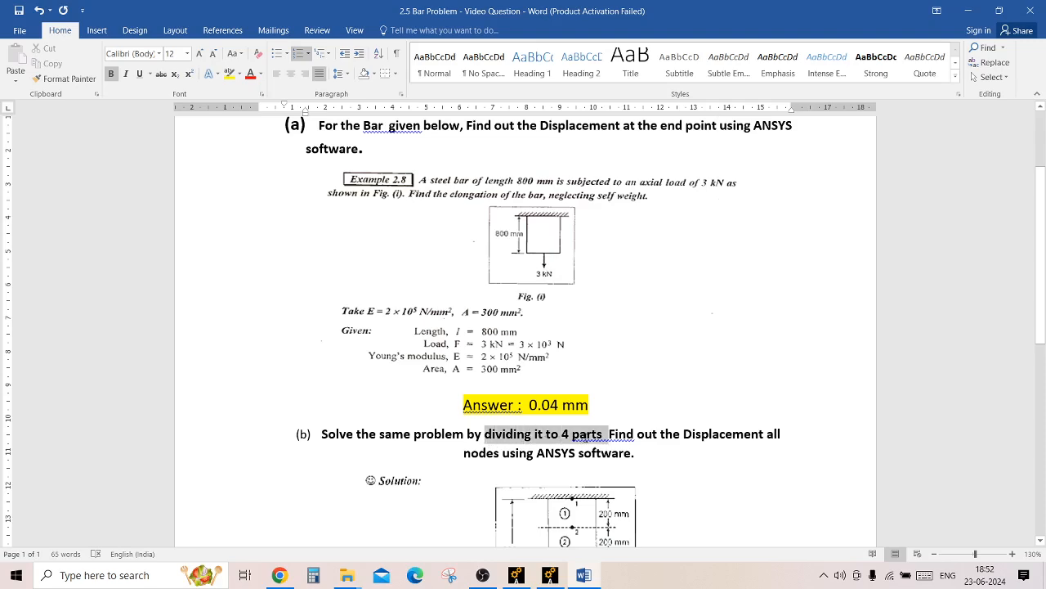
pyautogui.click(673, 434)
pyautogui.scroll(-3, 671, 358)
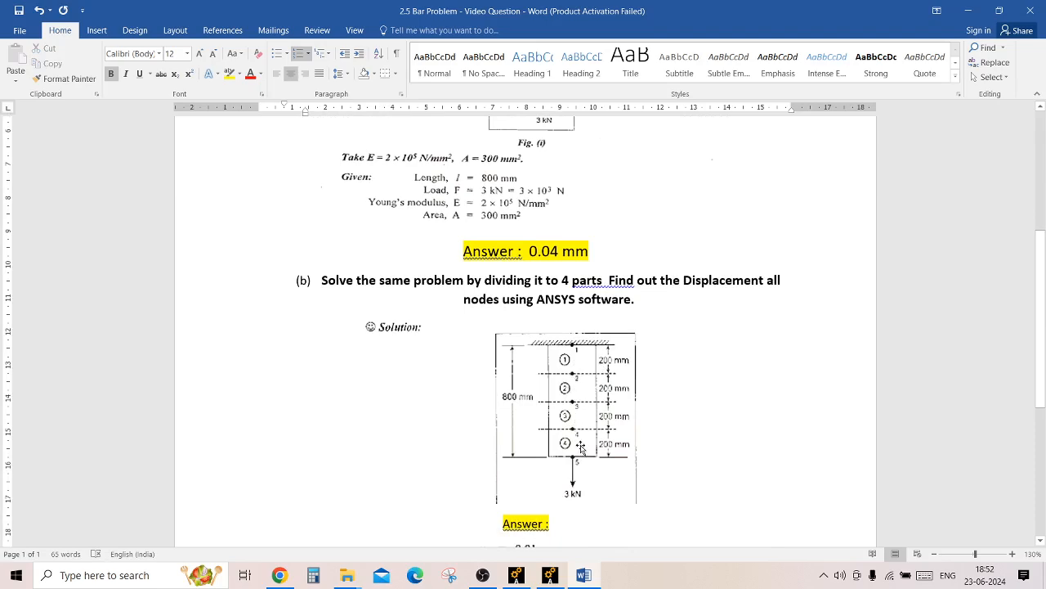
pyautogui.scroll(2, 1028, 303)
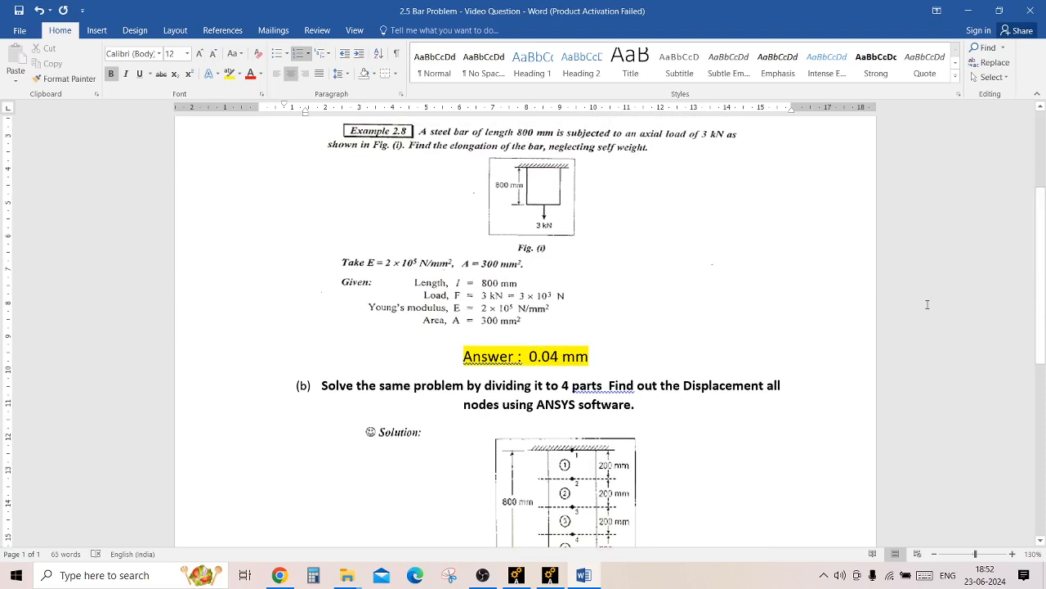
pyautogui.moveTo(1040, 276); pyautogui.dragTo(1044, 389)
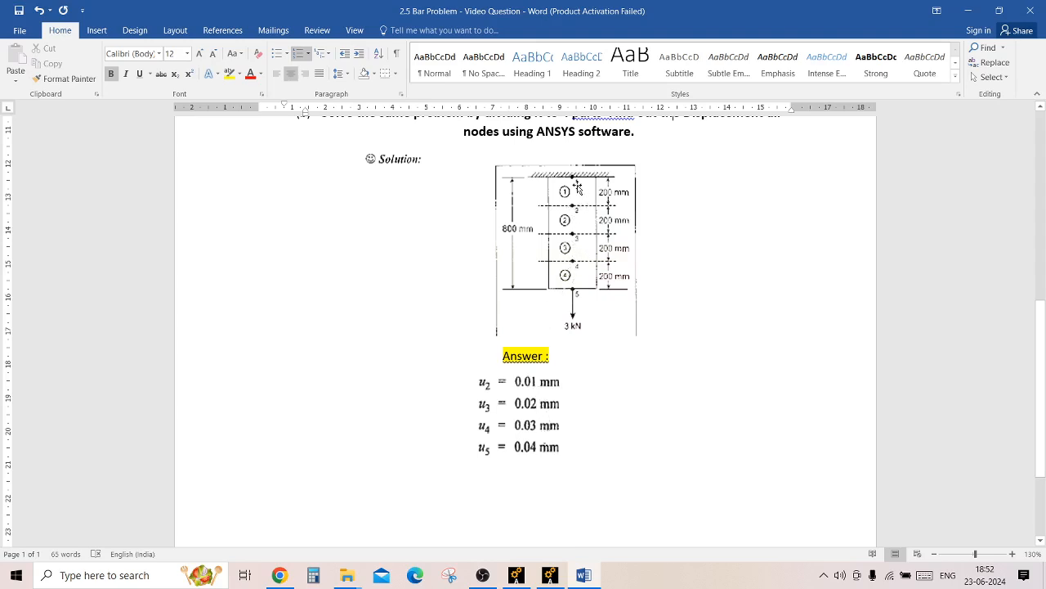
pyautogui.moveTo(1044, 353); pyautogui.dragTo(989, 216)
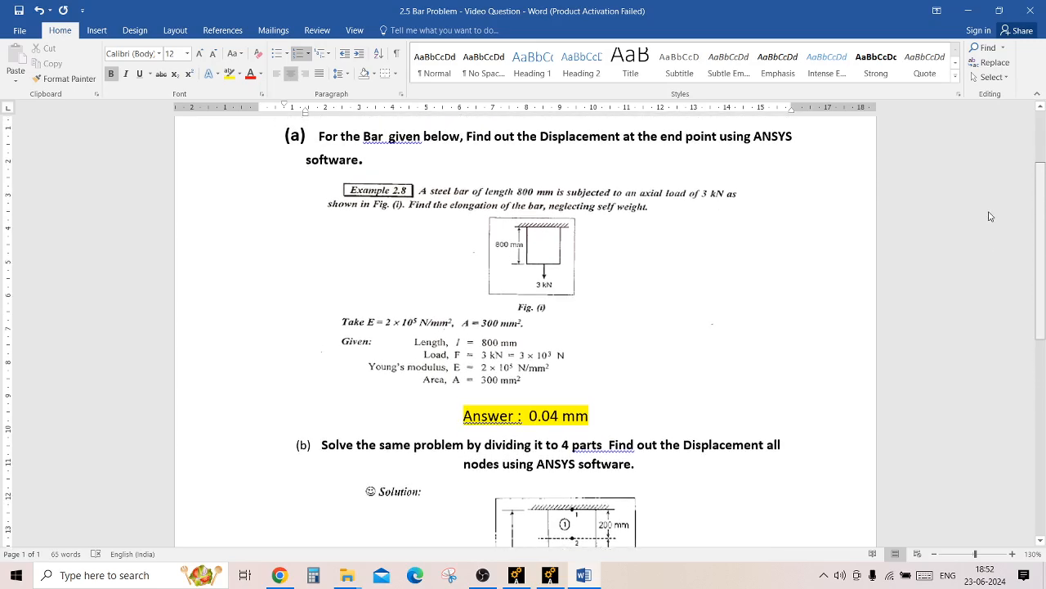
# Switch to Ansys Mechanical, set the analysis title to "Bar Peoblem" and fit the graphics view.
pyautogui.click(552, 574)
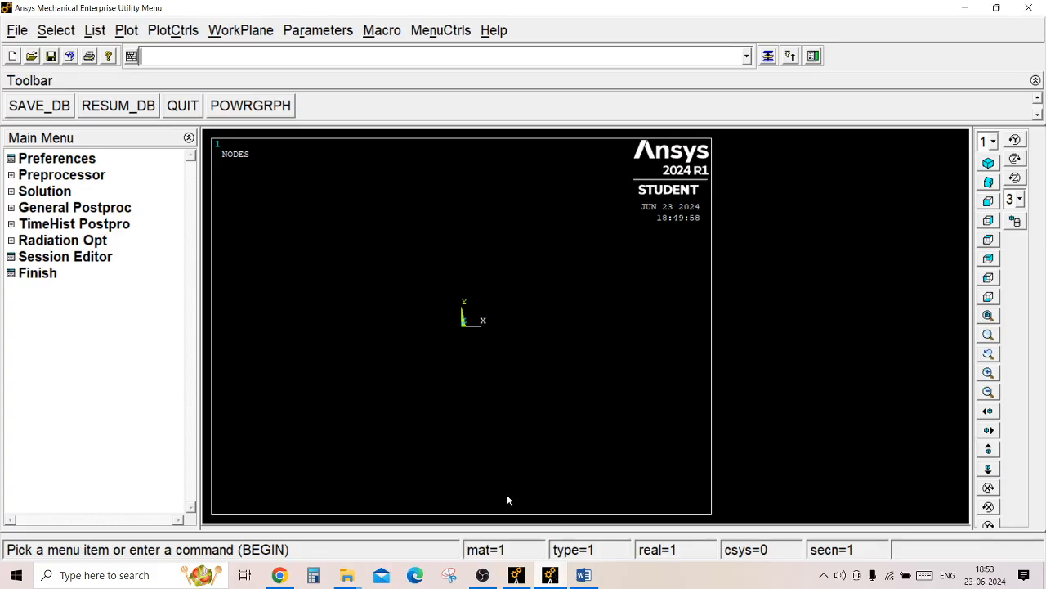
pyautogui.click(18, 30)
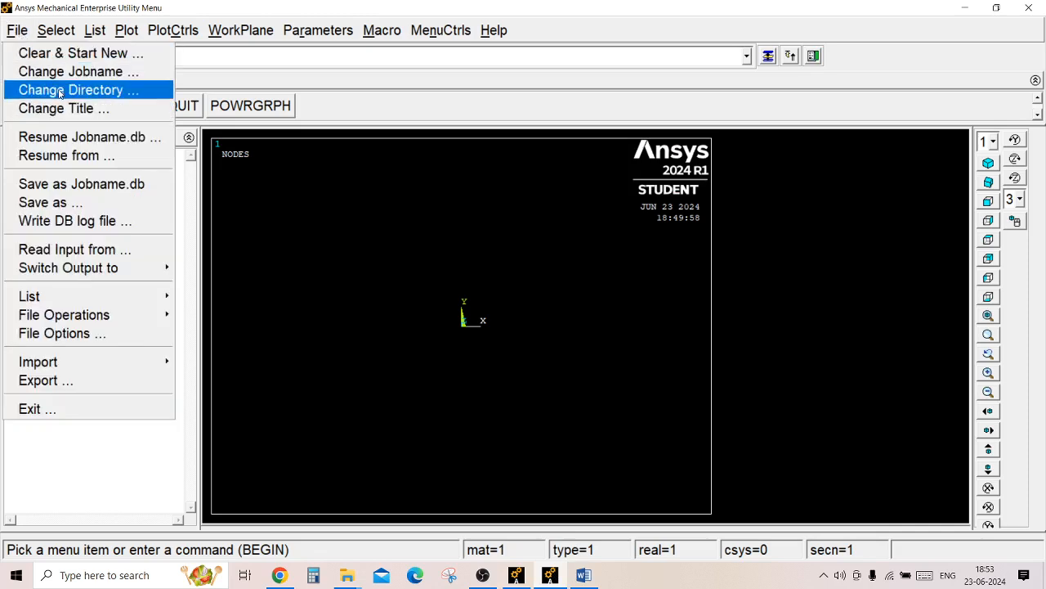
pyautogui.click(75, 109)
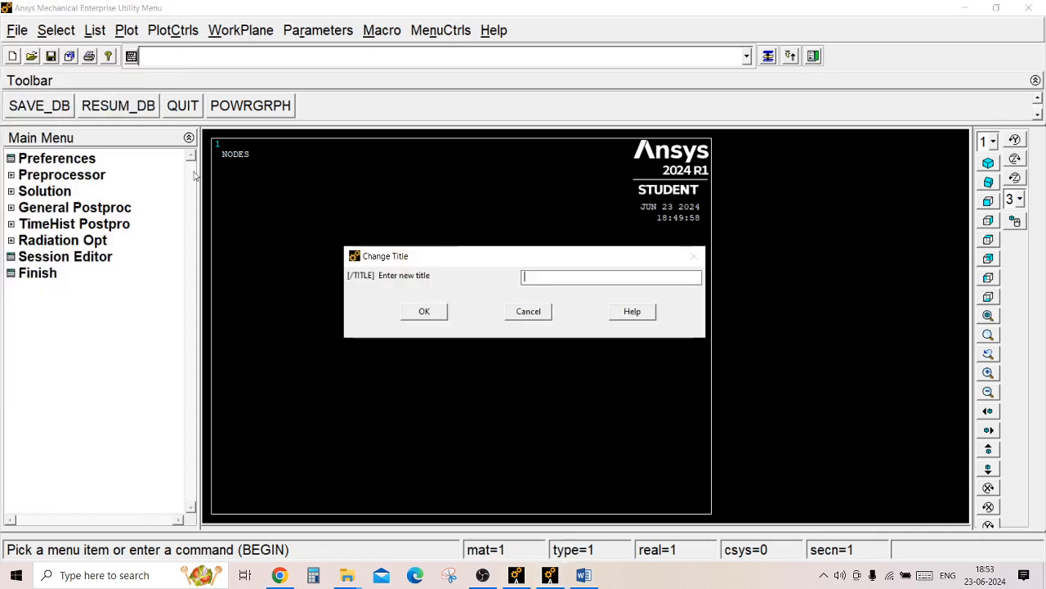
pyautogui.click(543, 278)
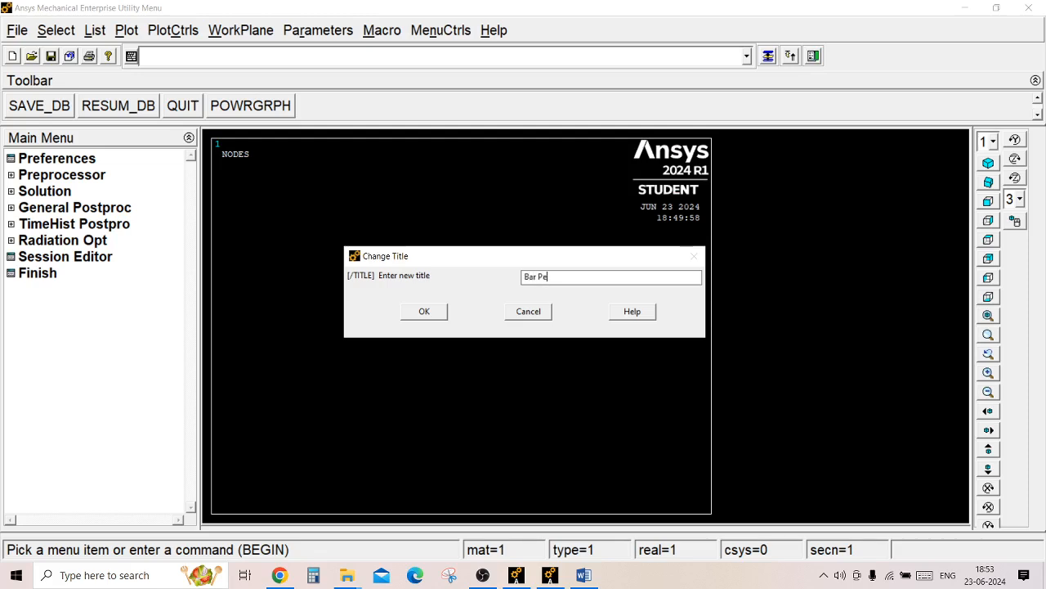
pyautogui.write('Bar Peoblem')
pyautogui.click(438, 317)
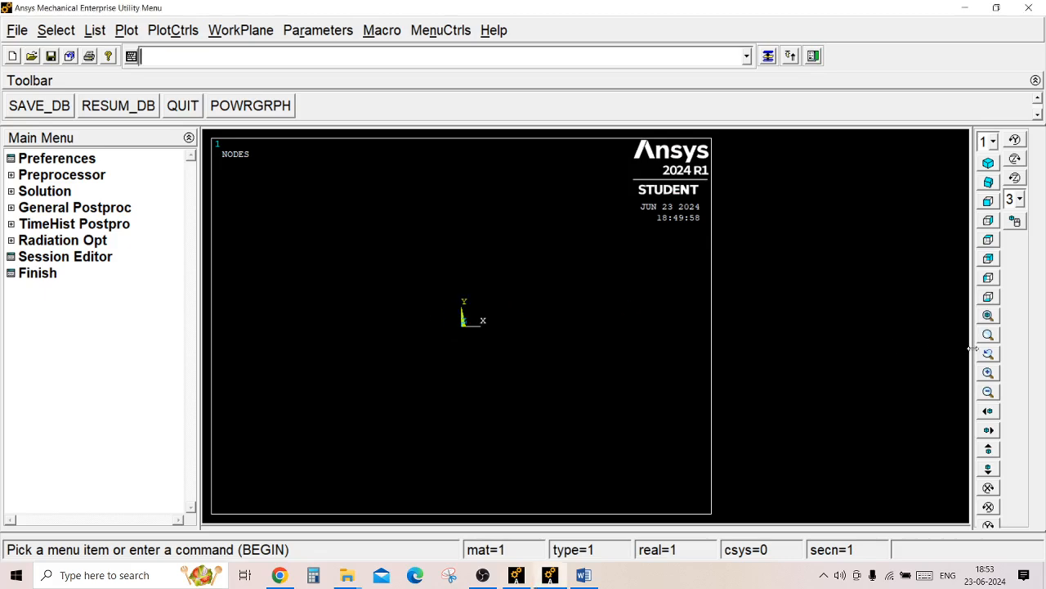
pyautogui.click(988, 317)
# Set the GUI filtering preferences to show only the Structural discipline.
pyautogui.click(72, 162)
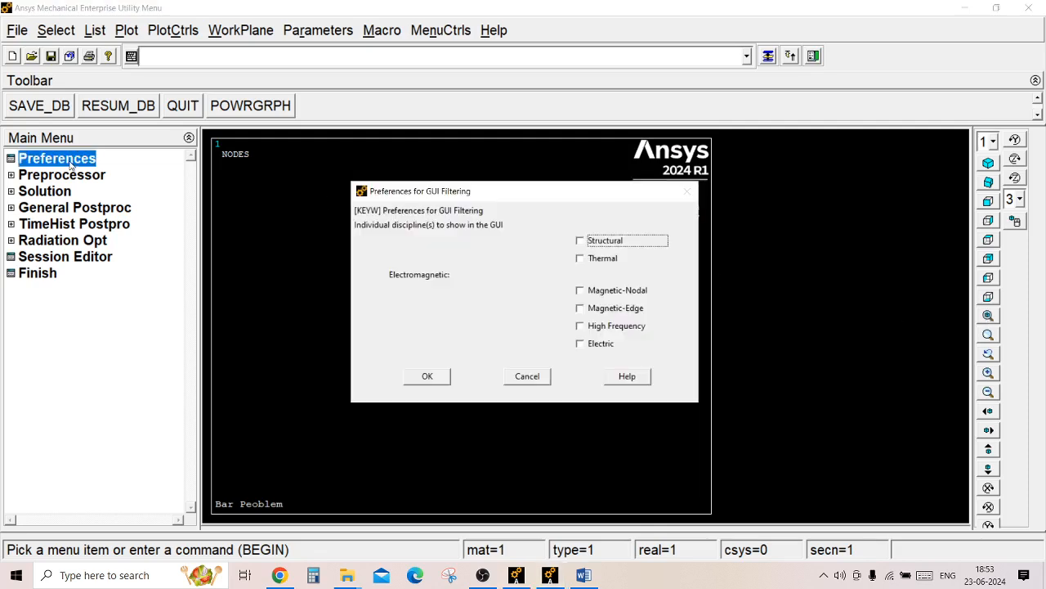
pyautogui.click(614, 241)
pyautogui.click(426, 377)
# Add the structural Link element type 3D finit stn 180 with reference number 1.
pyautogui.click(83, 174)
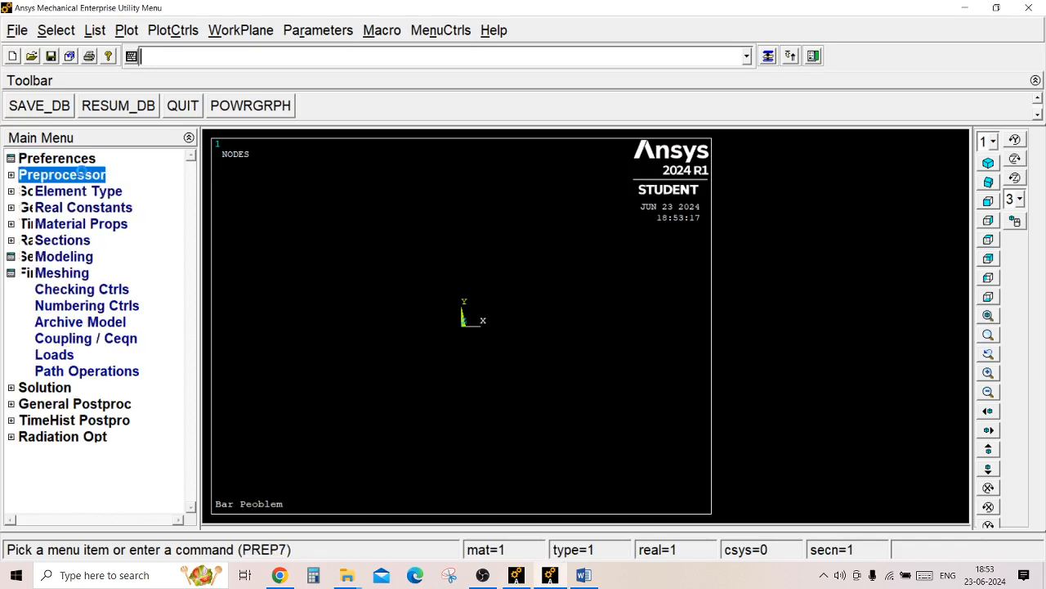
pyautogui.click(91, 193)
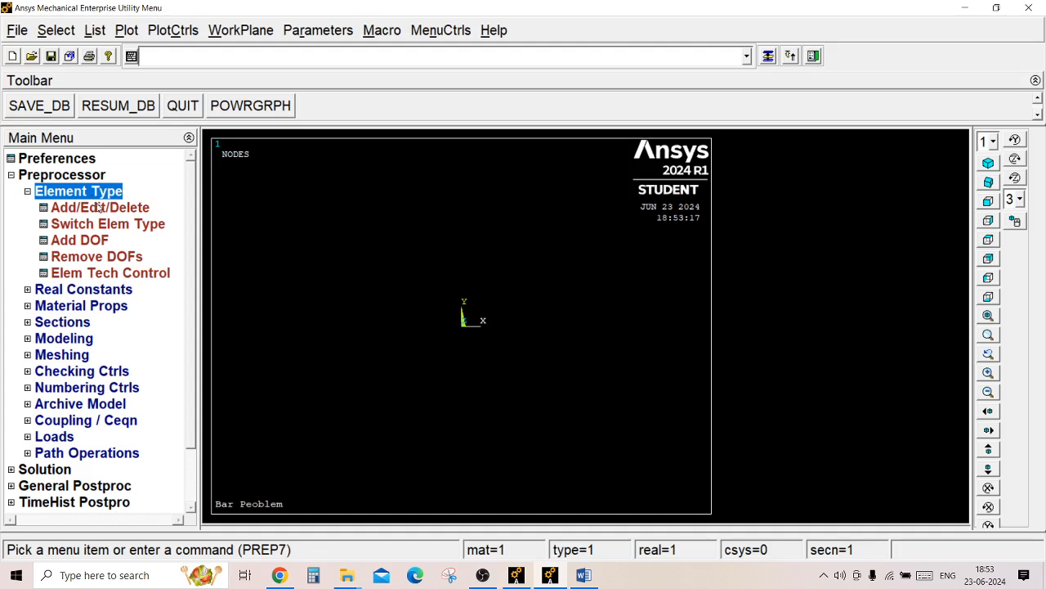
pyautogui.click(100, 209)
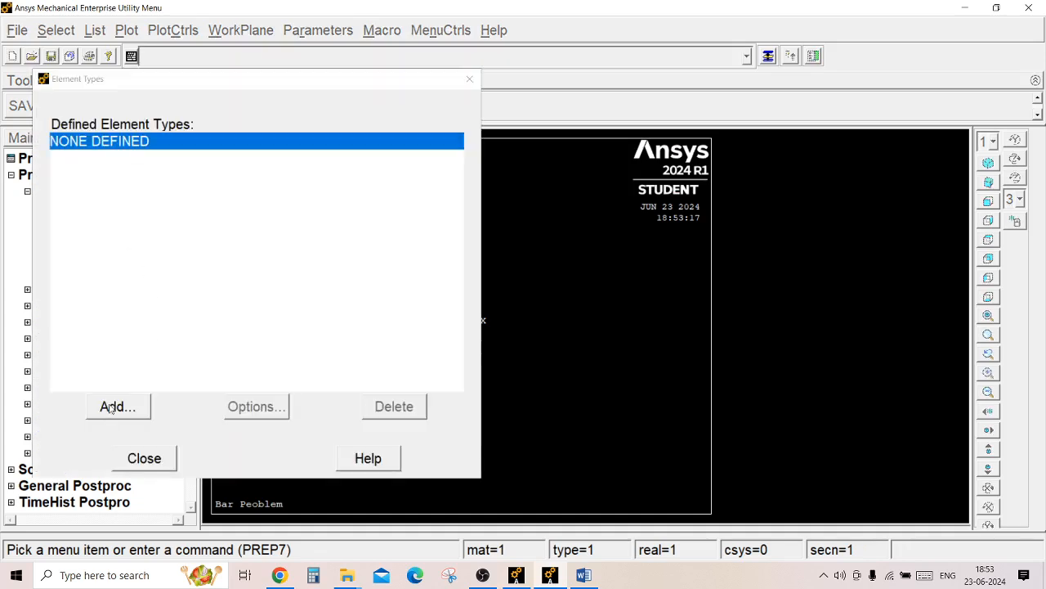
pyautogui.click(116, 406)
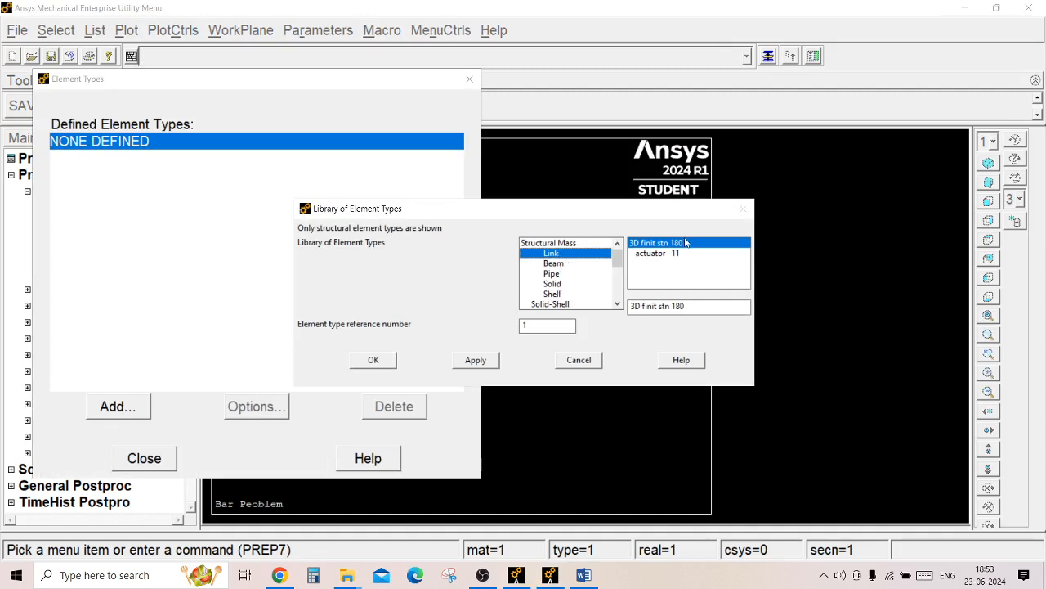
pyautogui.click(381, 361)
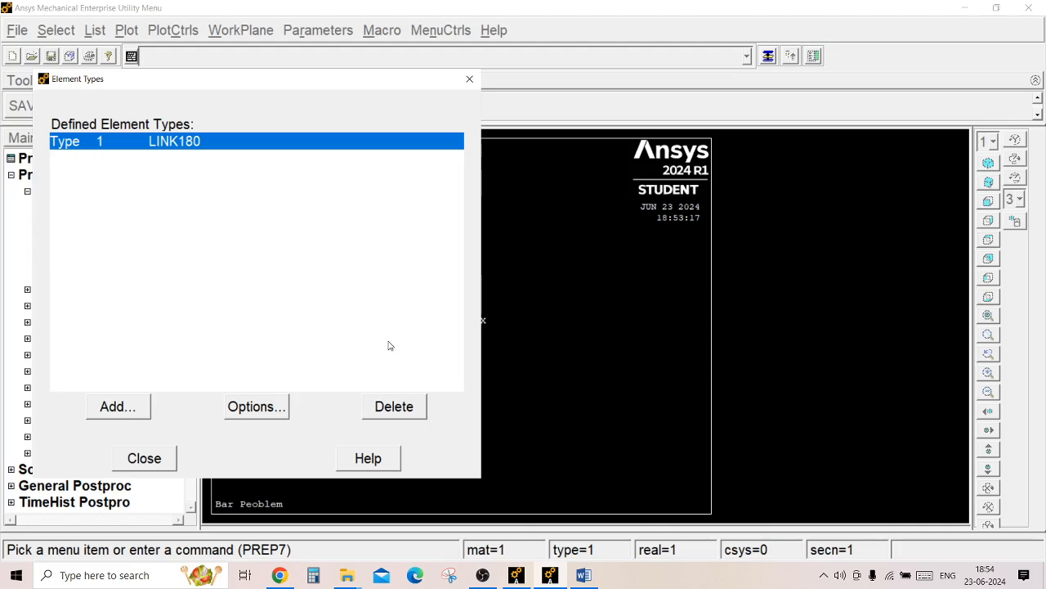
pyautogui.click(144, 459)
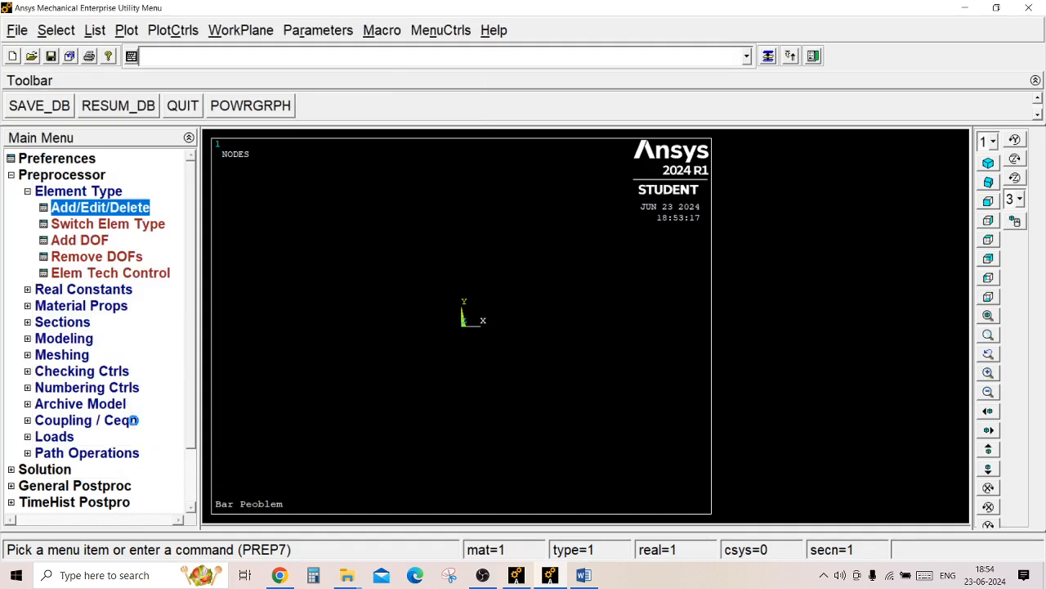
pyautogui.click(53, 193)
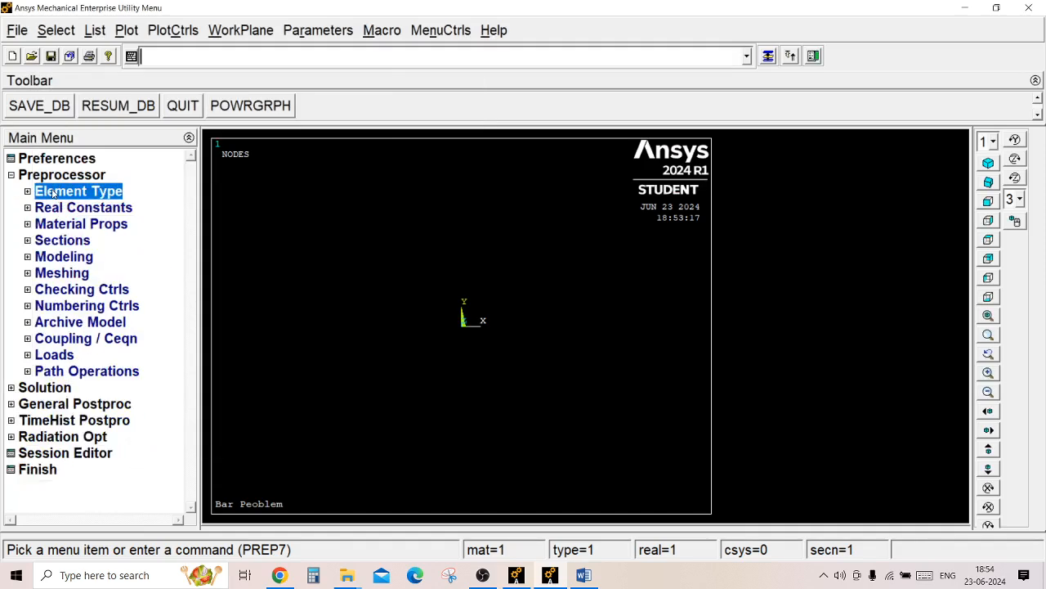
# Start a structural linear elastic isotropic material model for material number 1.
pyautogui.click(82, 225)
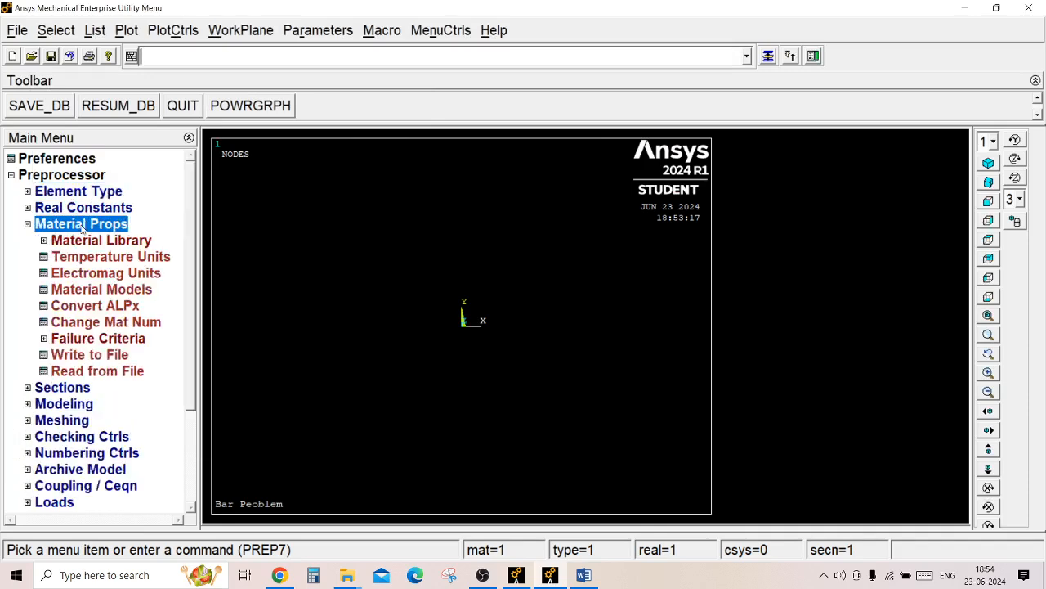
pyautogui.click(102, 290)
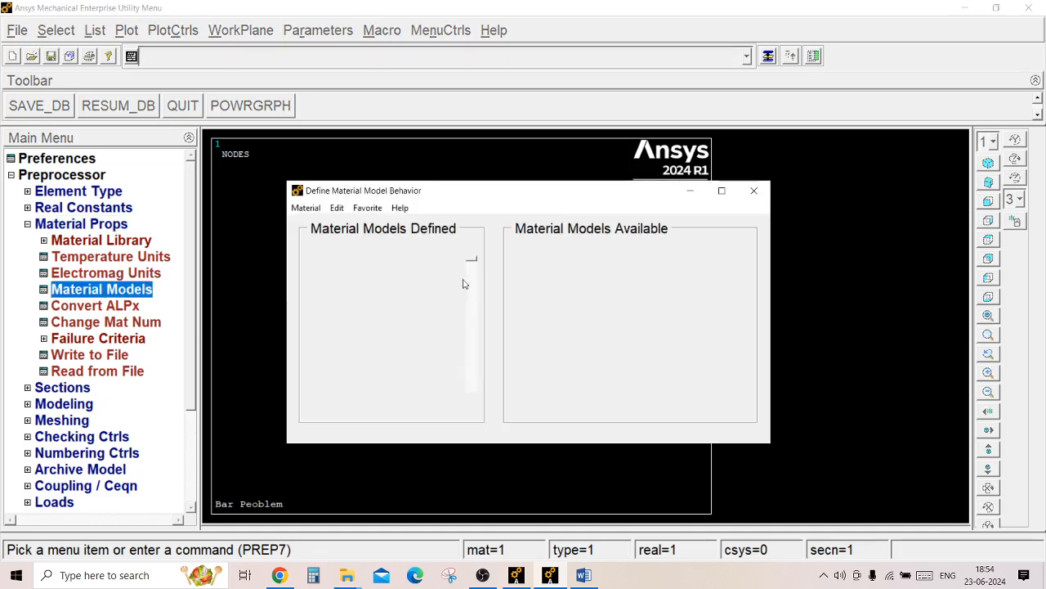
pyautogui.click(532, 269)
pyautogui.doubleClick(531, 270)
pyautogui.doubleClick(571, 285)
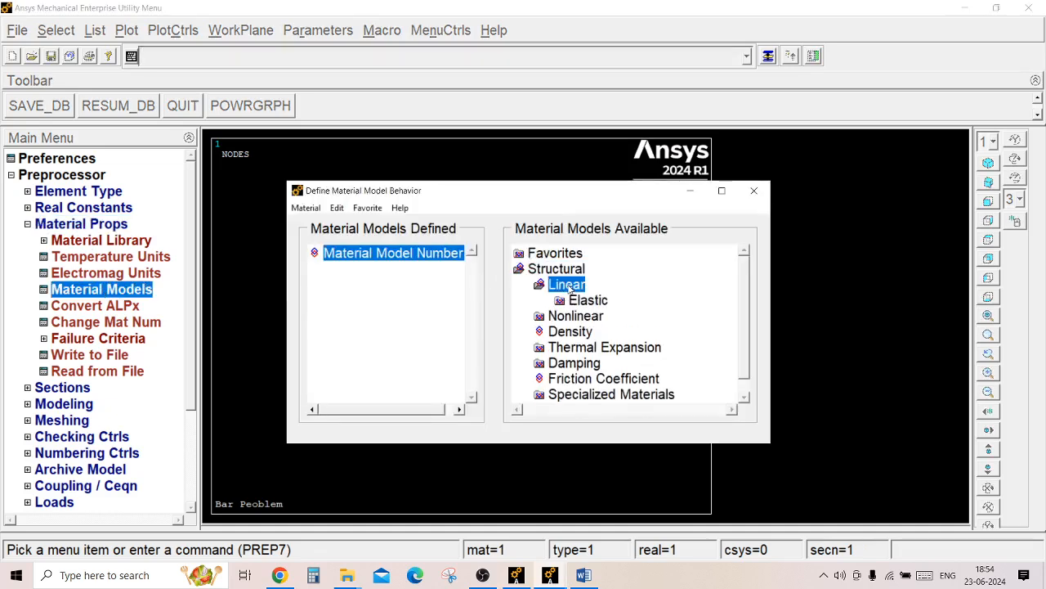
pyautogui.doubleClick(586, 300)
pyautogui.doubleClick(615, 316)
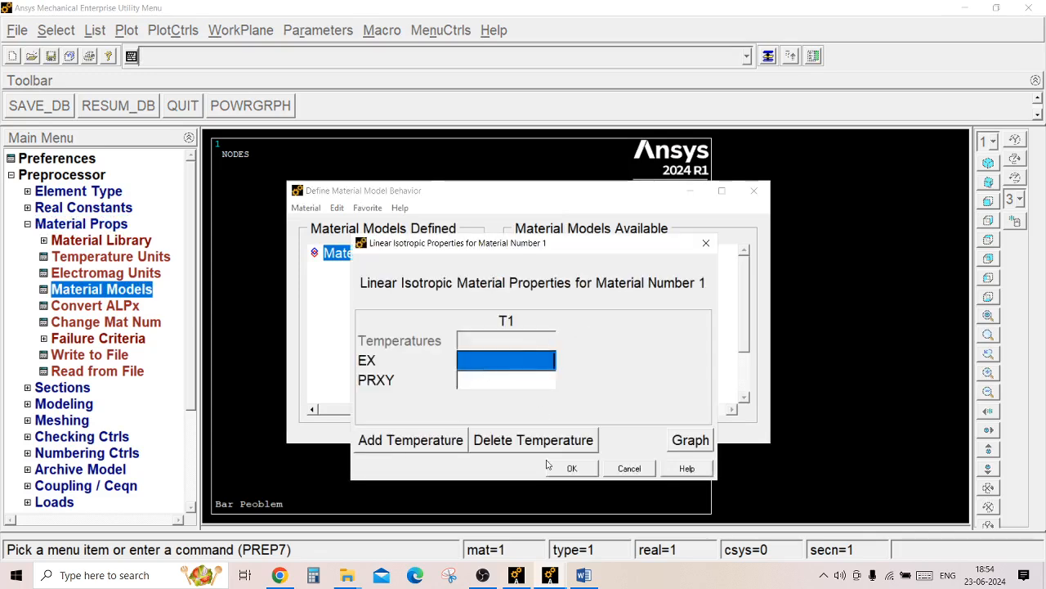
# Check Young's modulus in the Word problem sheet, set EX to 2E5 in Ansys, and accept the material with PRXY left blank.
pyautogui.click(583, 575)
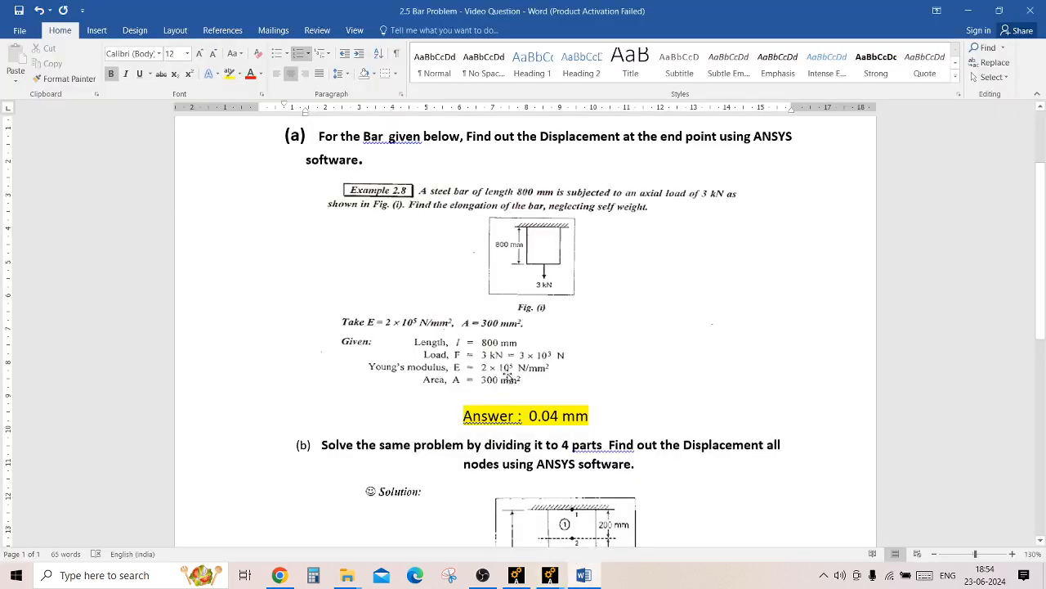
pyautogui.click(552, 575)
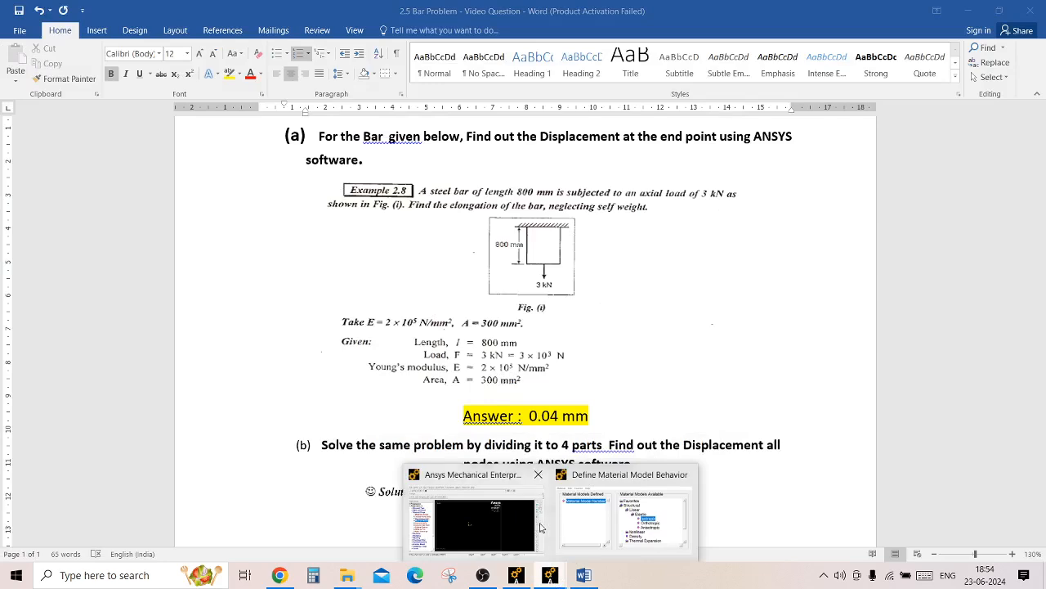
pyautogui.click(589, 484)
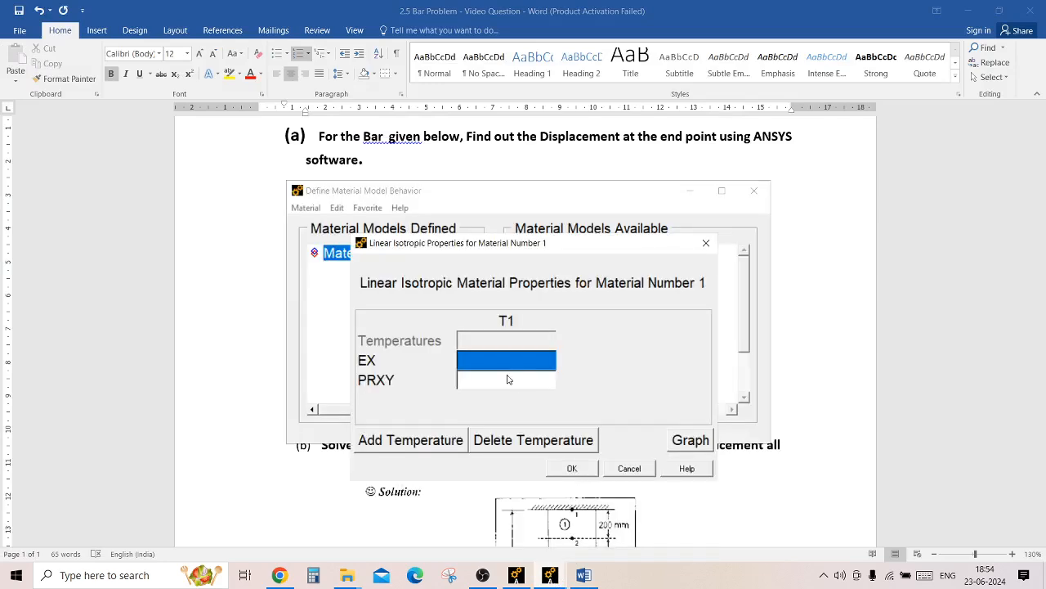
pyautogui.write('200000')
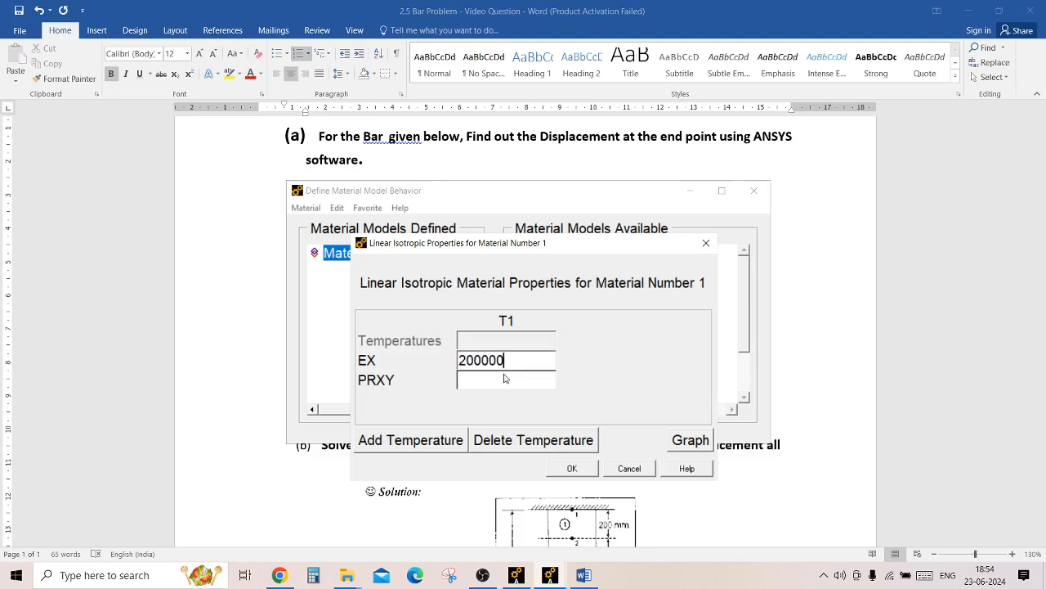
pyautogui.press('BackSpace')
pyautogui.press('BackSpace')
pyautogui.press('BackSpace')
pyautogui.press('BackSpace')
pyautogui.press('BackSpace')
pyautogui.write('E5')
pyautogui.click(574, 469)
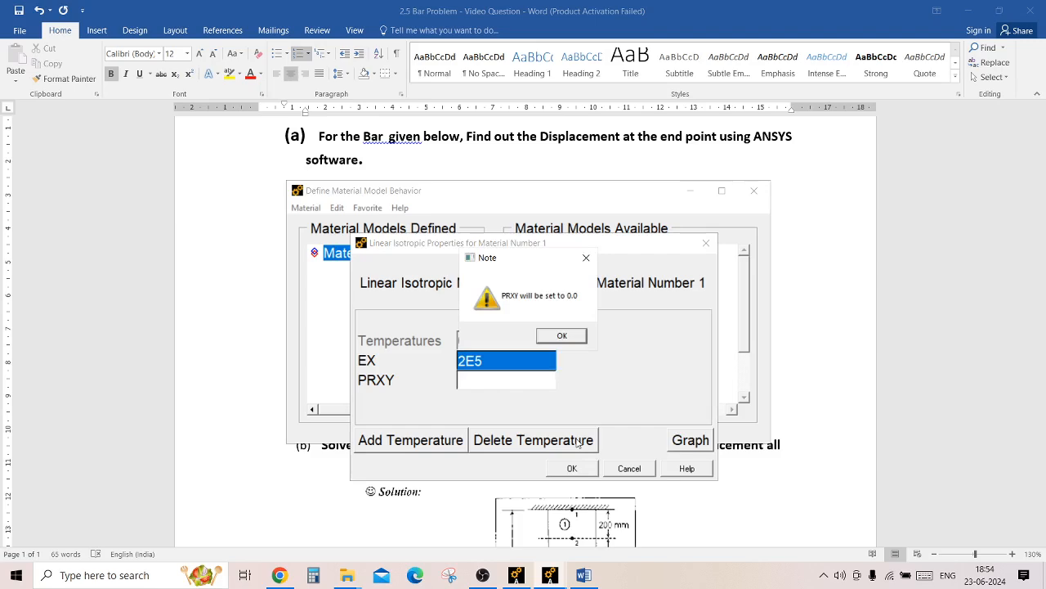
pyautogui.click(562, 337)
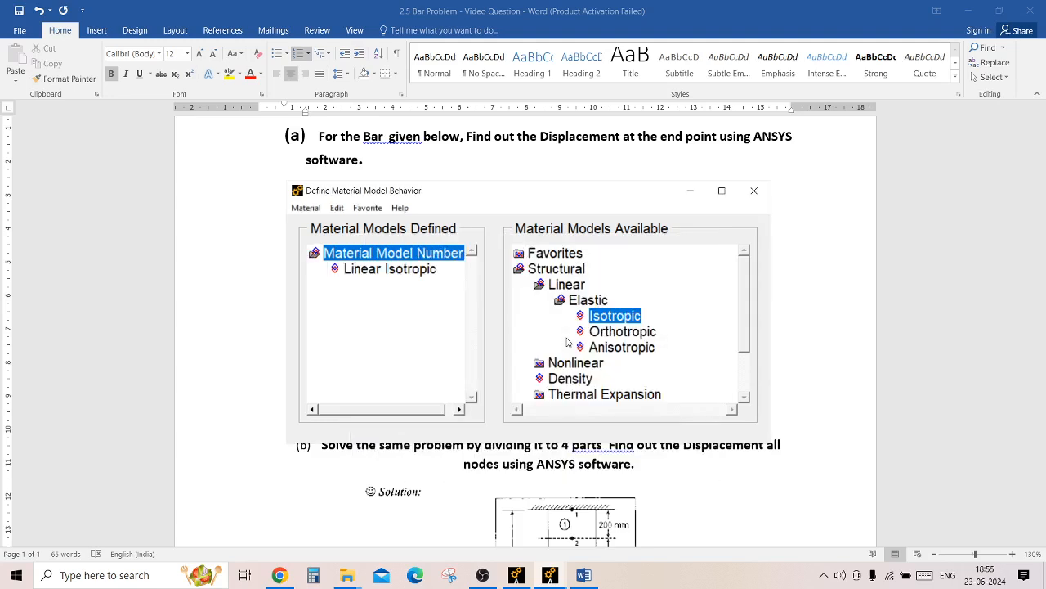
pyautogui.click(754, 191)
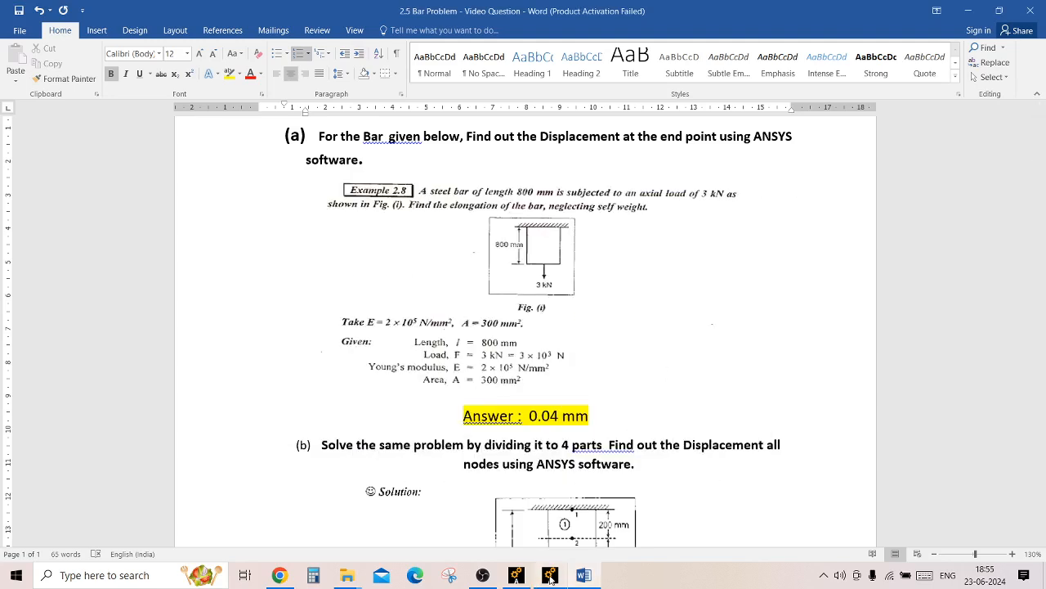
# Check the bar's area in the Word problem sheet and add link section 1 in Ansys with a link area of 300.
pyautogui.moveTo(551, 577)
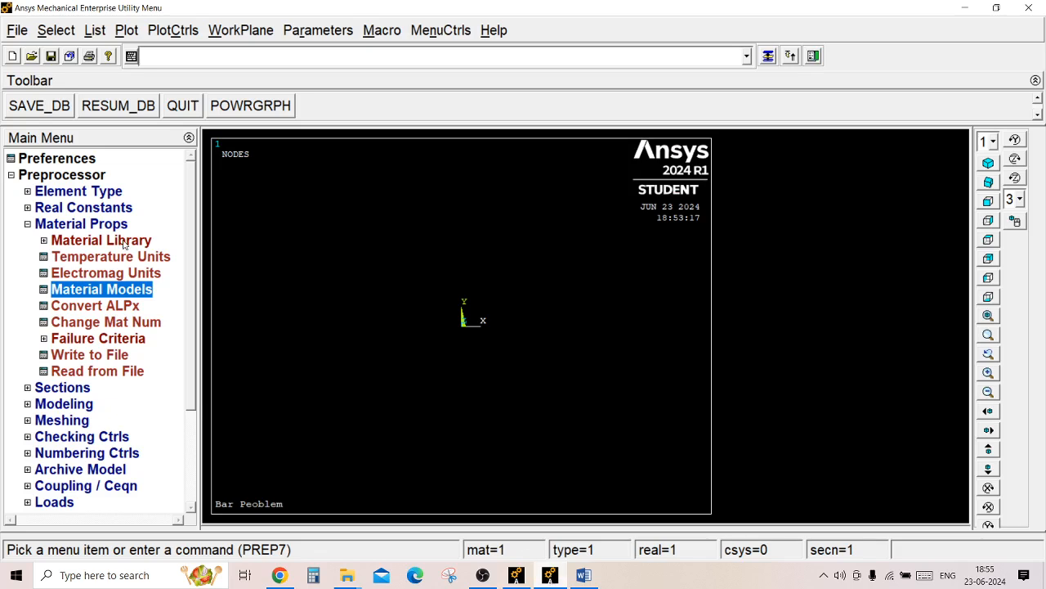
pyautogui.click(98, 226)
pyautogui.click(98, 225)
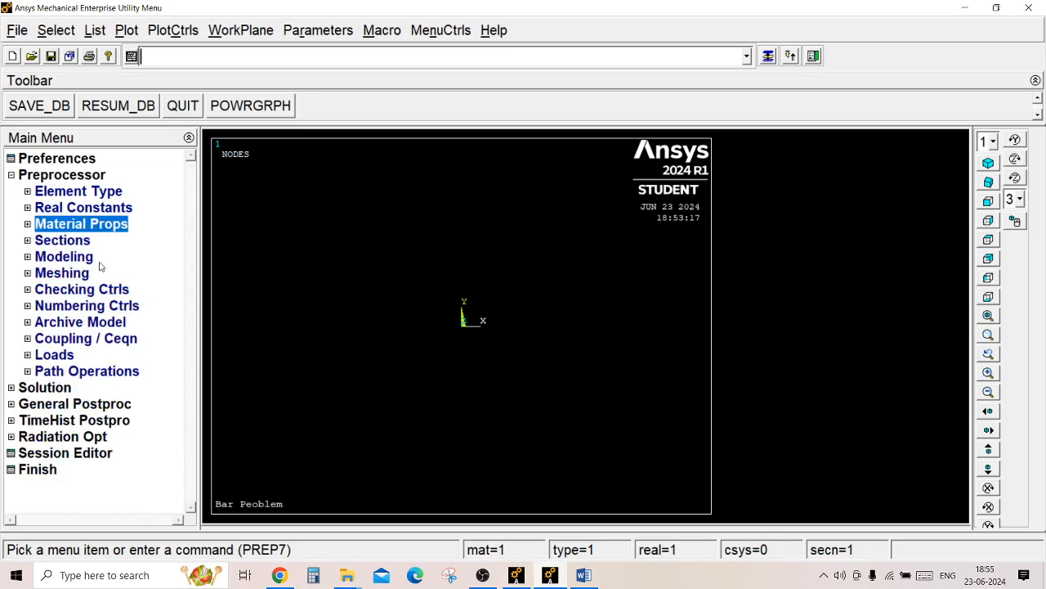
pyautogui.click(73, 241)
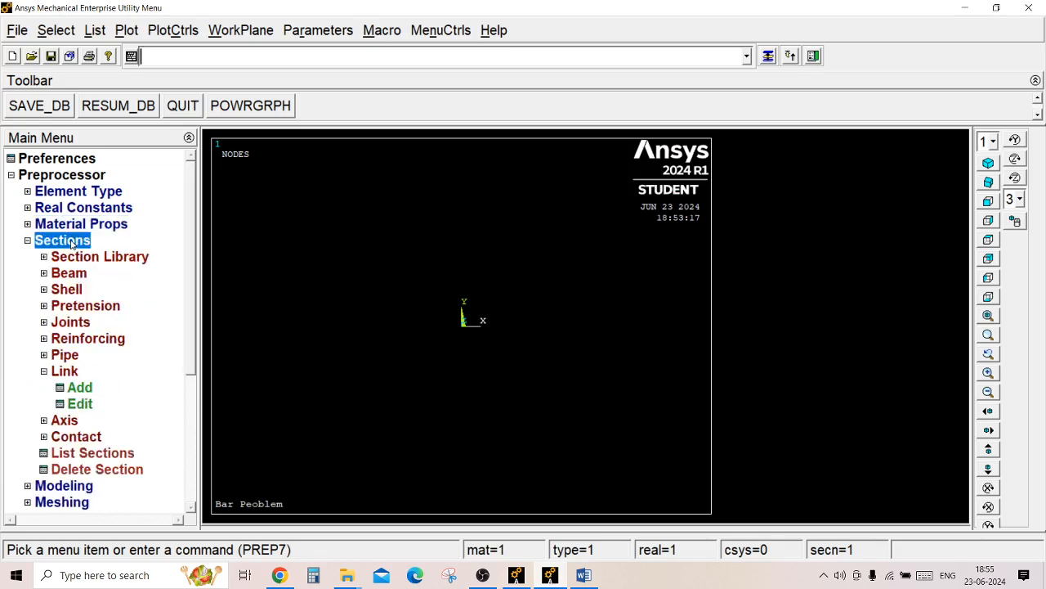
pyautogui.click(80, 388)
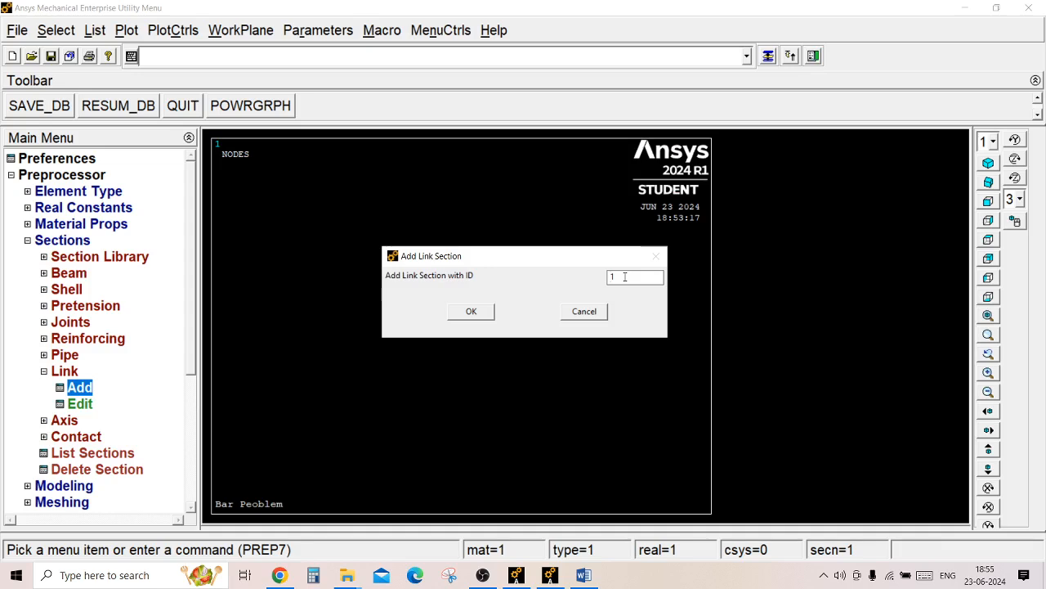
pyautogui.click(471, 312)
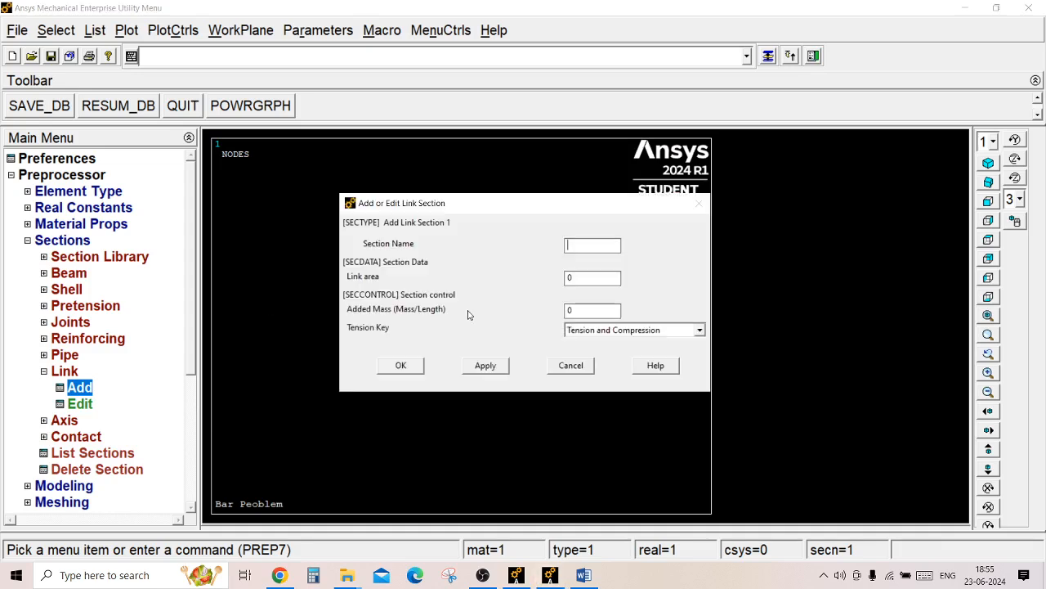
pyautogui.click(582, 576)
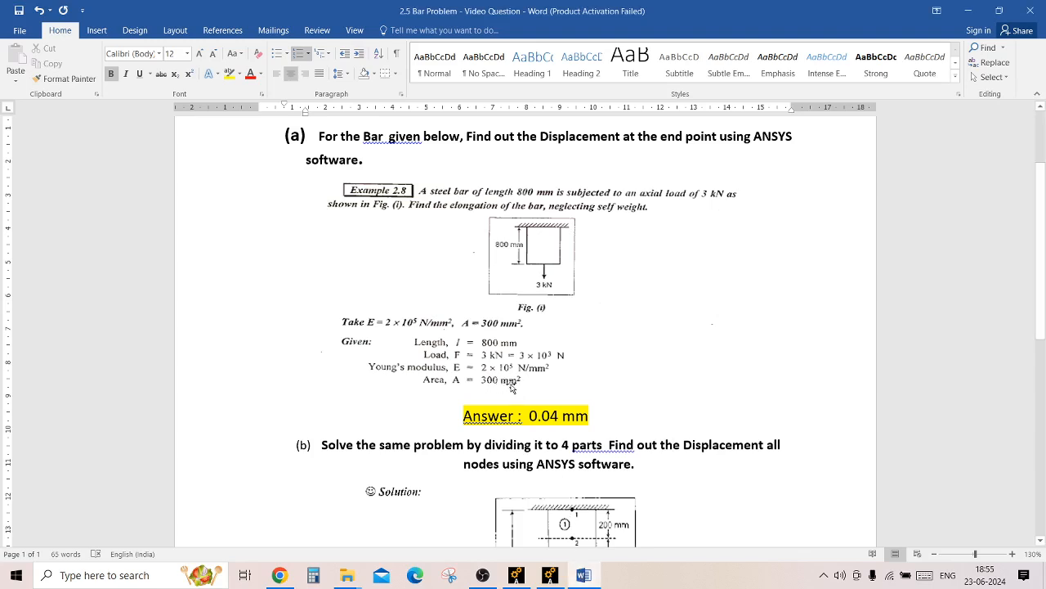
pyautogui.click(549, 576)
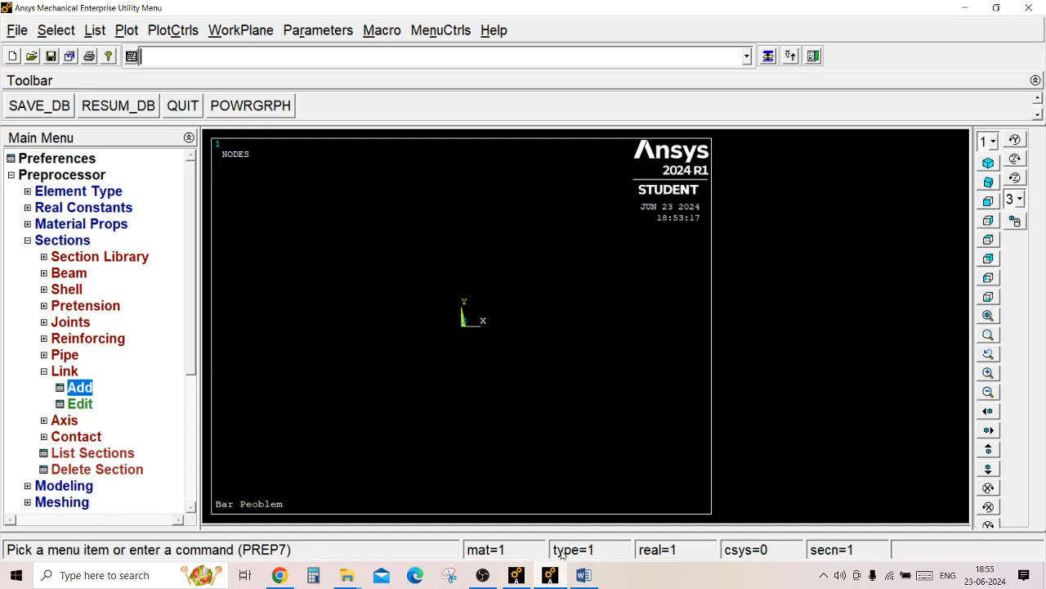
pyautogui.click(81, 387)
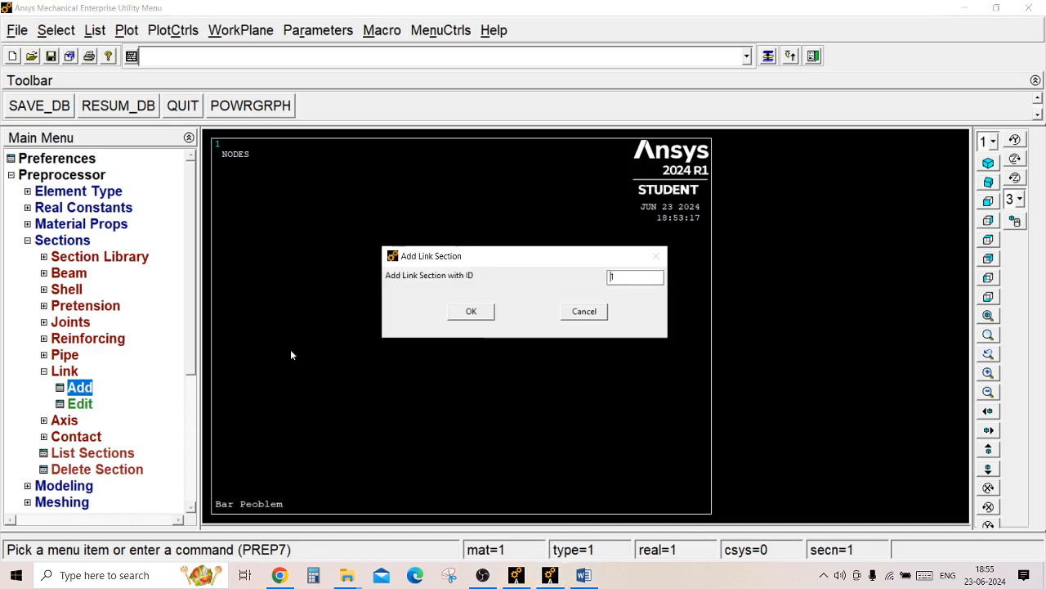
pyautogui.click(480, 315)
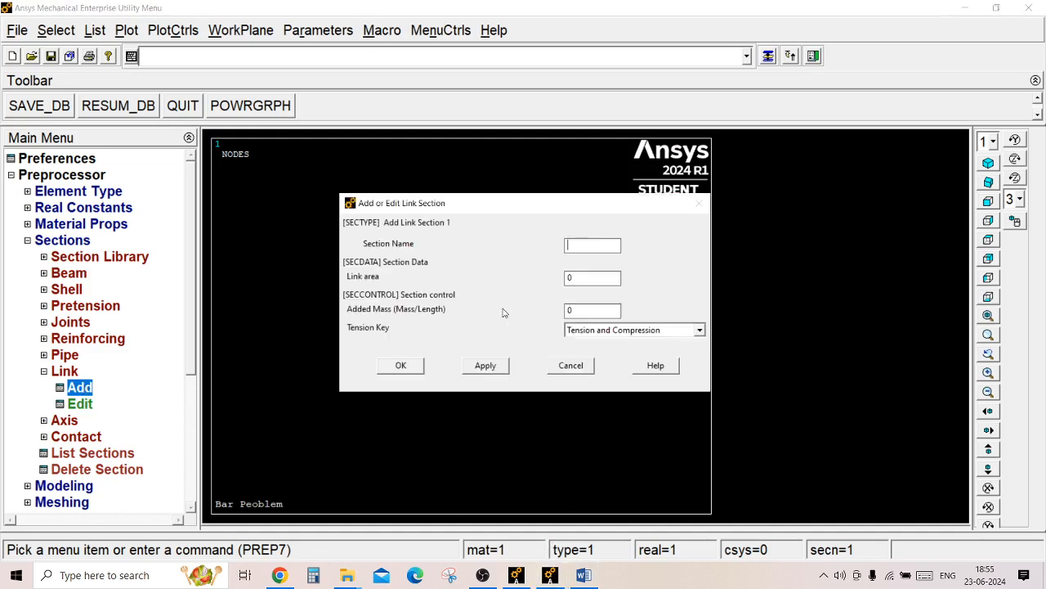
pyautogui.doubleClick(576, 281)
pyautogui.write('300')
pyautogui.click(401, 365)
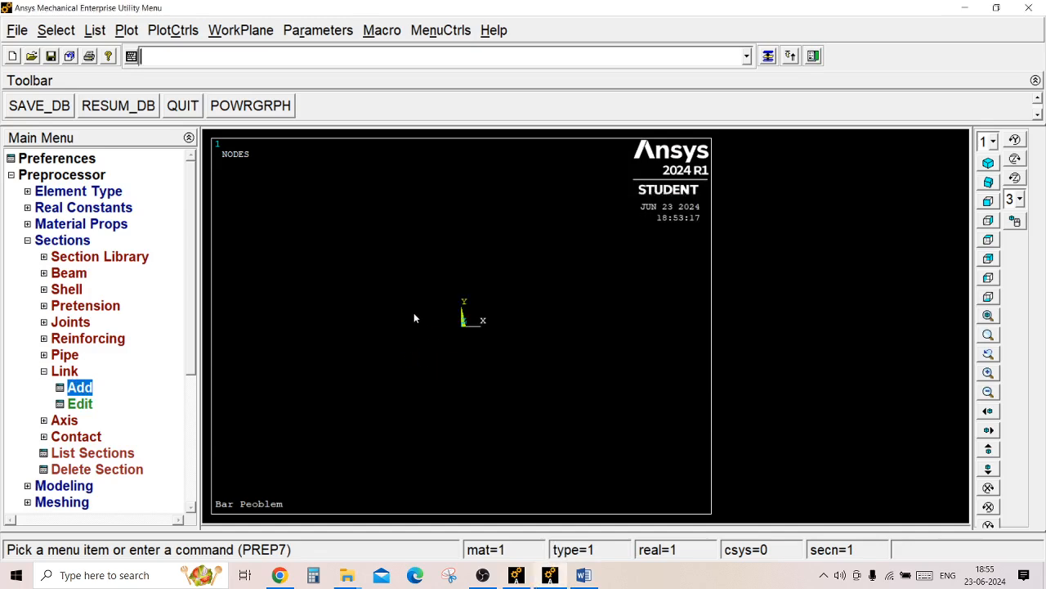
# Create keypoint 1 at the origin of the active coordinate system, with the X, Y and Z coordinates left blank.
pyautogui.click(63, 242)
pyautogui.click(69, 257)
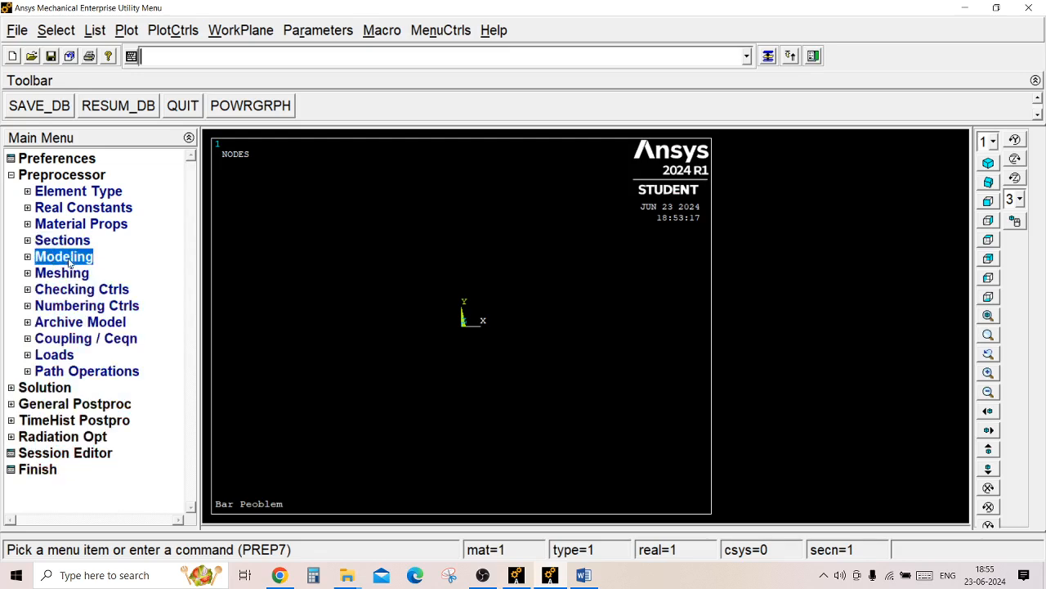
pyautogui.click(75, 274)
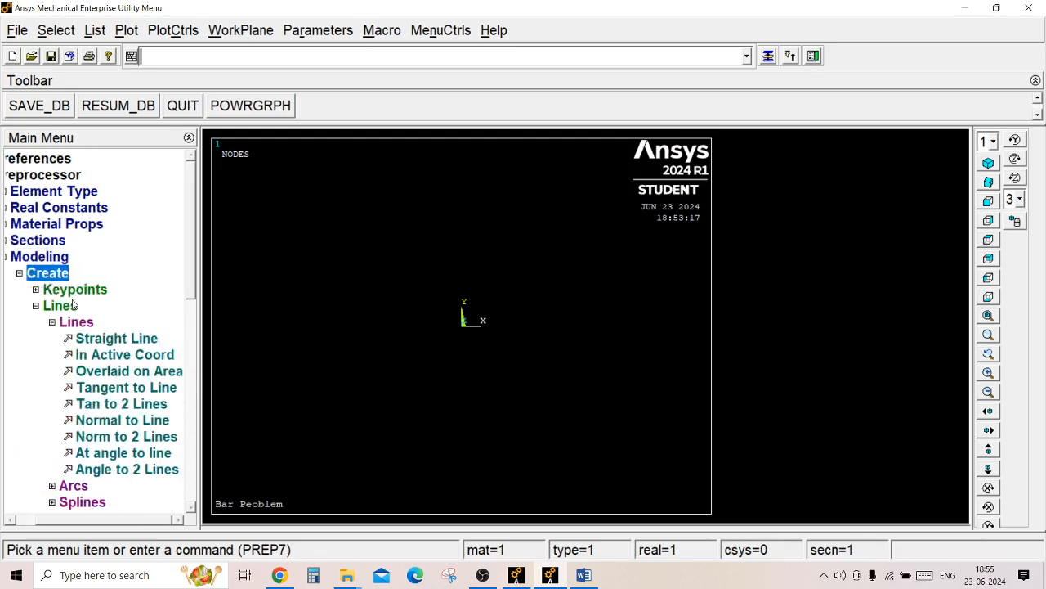
pyautogui.click(78, 291)
pyautogui.click(103, 322)
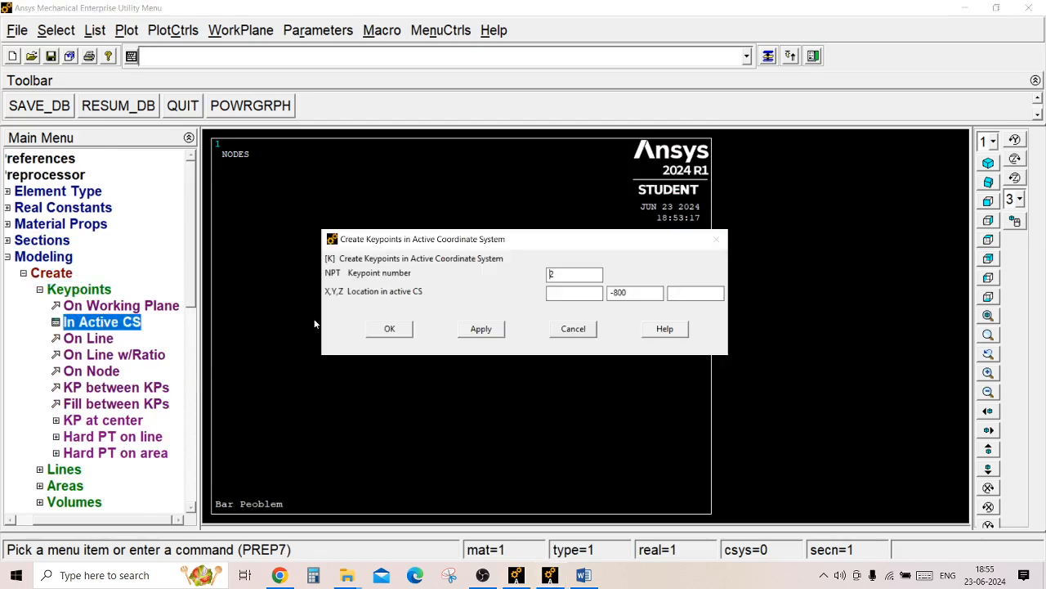
pyautogui.press('BackSpace')
pyautogui.write('1')
pyautogui.doubleClick(619, 292)
pyautogui.press('BackSpace')
pyautogui.click(481, 328)
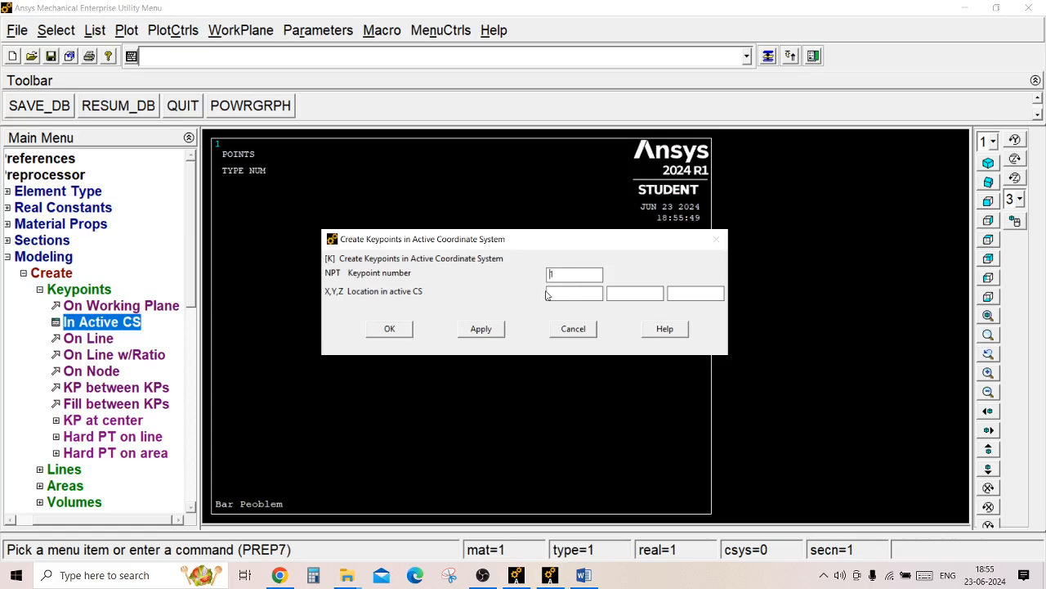
# Check the bar's length in the Word problem sheet and create keypoint 2 at Y = -800 in Ansys.
pyautogui.doubleClick(553, 275)
pyautogui.write('2')
pyautogui.click(583, 575)
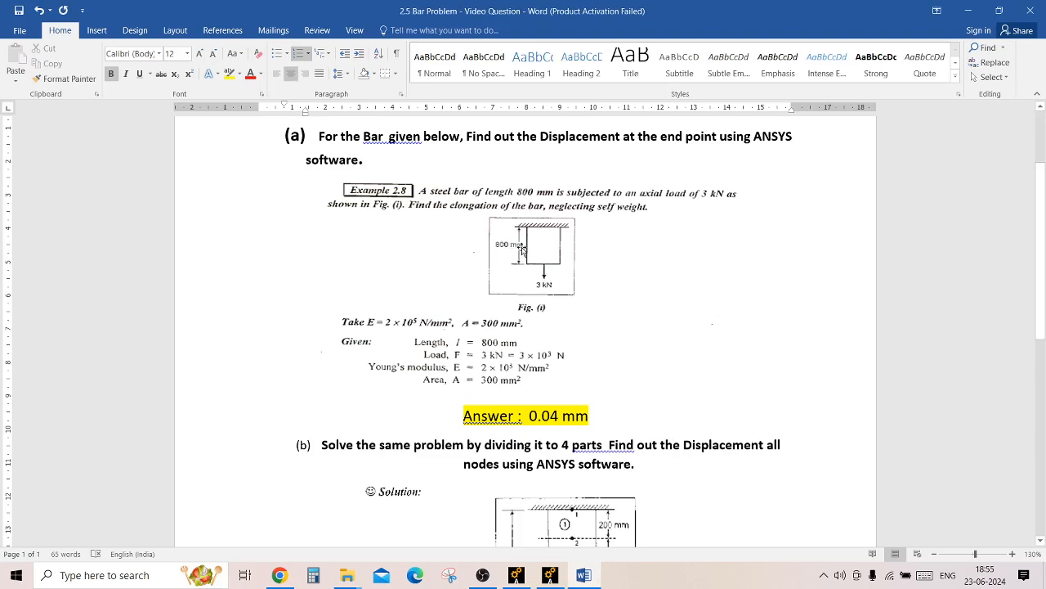
pyautogui.click(549, 575)
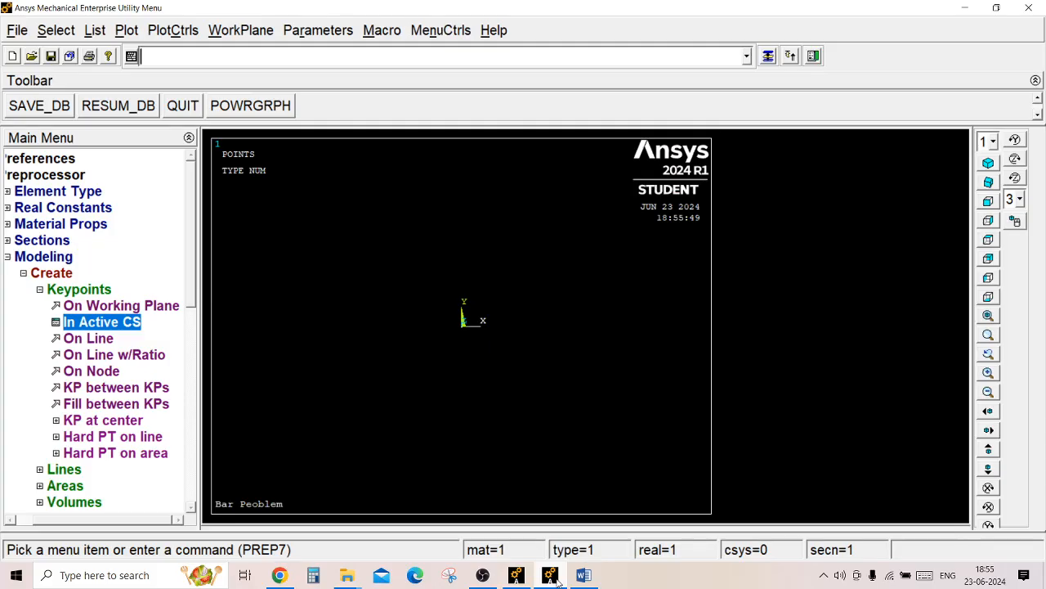
pyautogui.click(137, 327)
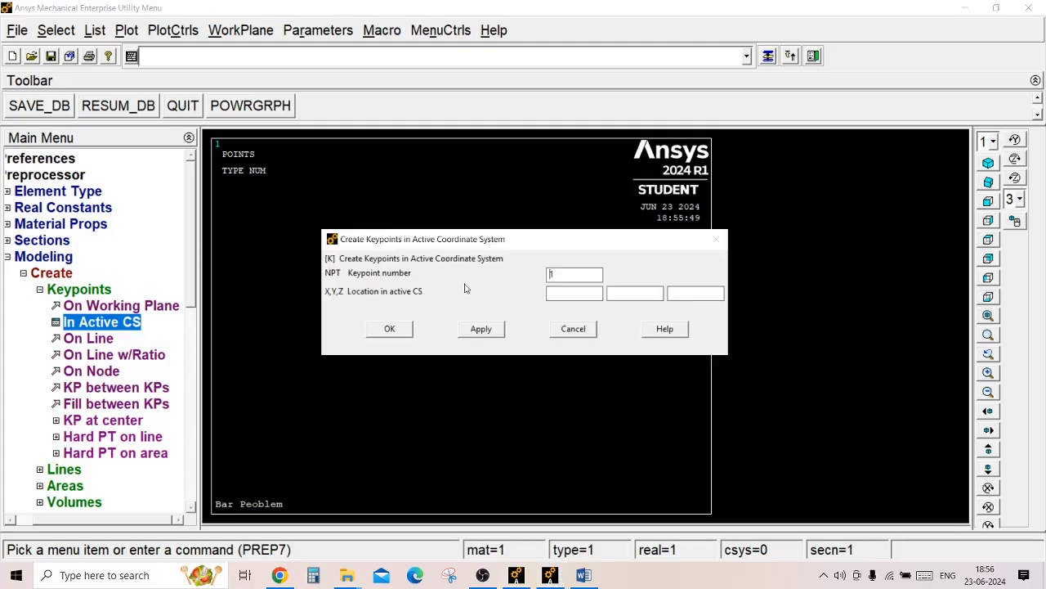
pyautogui.write('2')
pyautogui.write('-800')
pyautogui.click(407, 331)
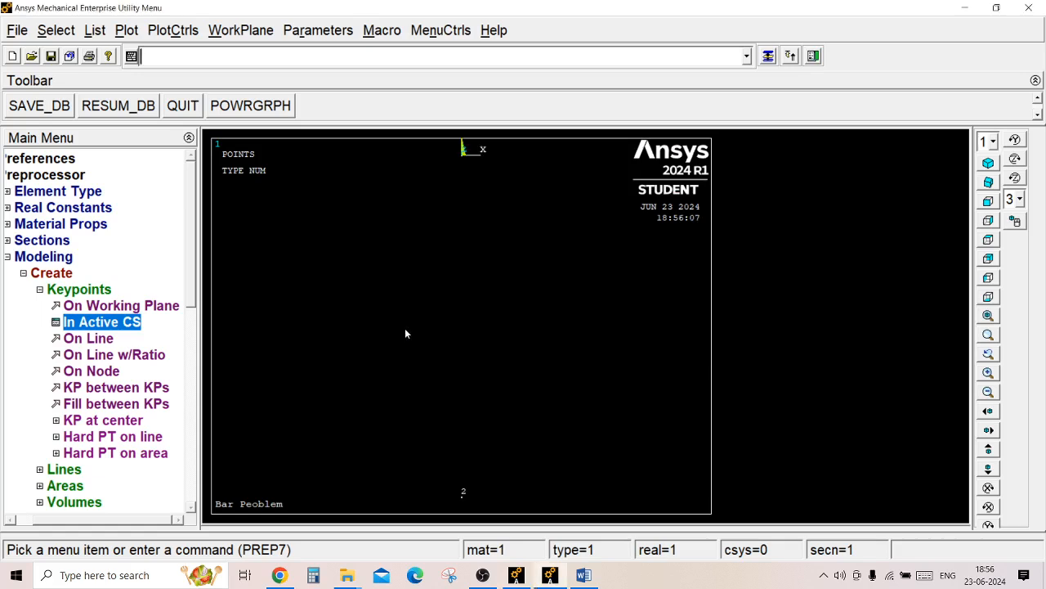
# Create a straight line from keypoint 1 to keypoint 2.
pyautogui.click(65, 292)
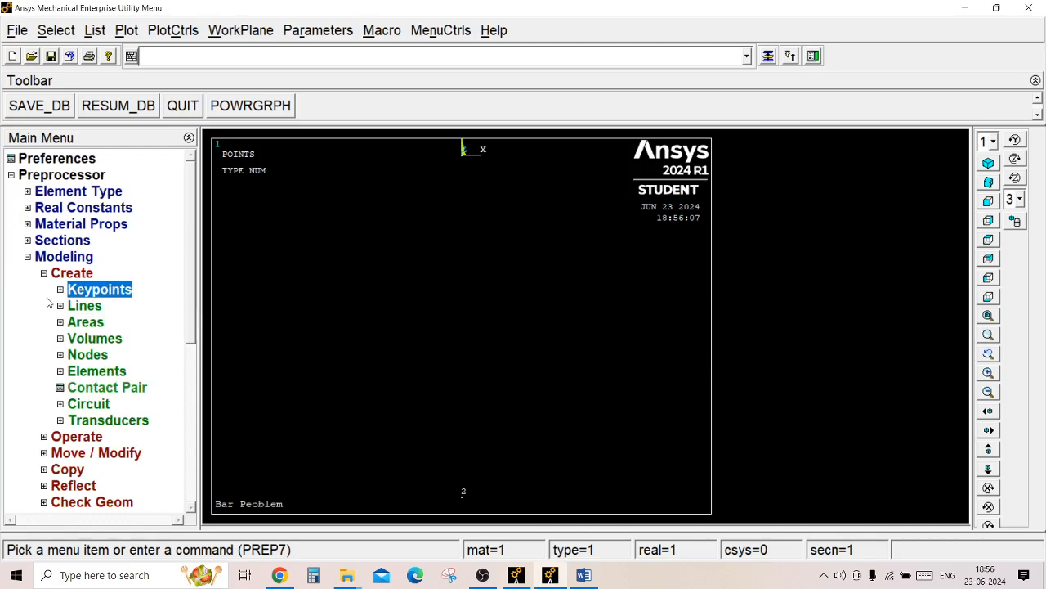
pyautogui.click(88, 306)
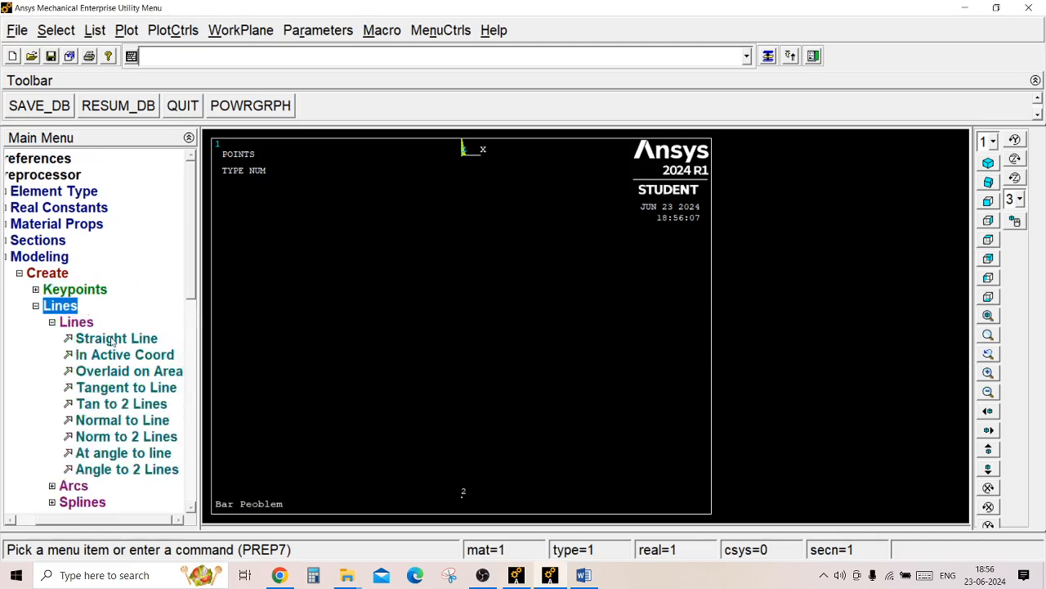
pyautogui.click(115, 338)
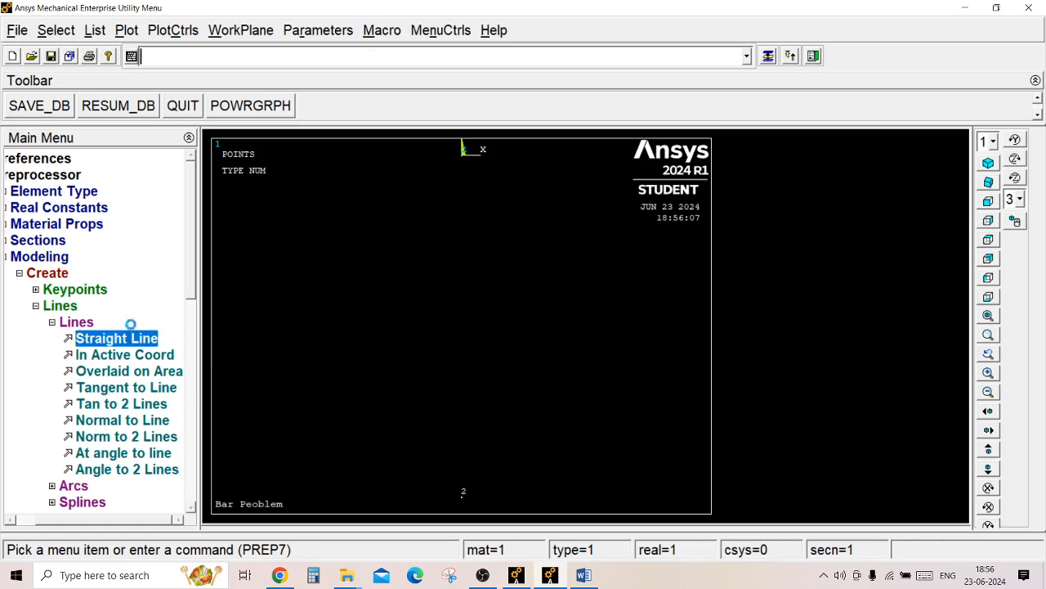
pyautogui.click(463, 149)
pyautogui.click(463, 493)
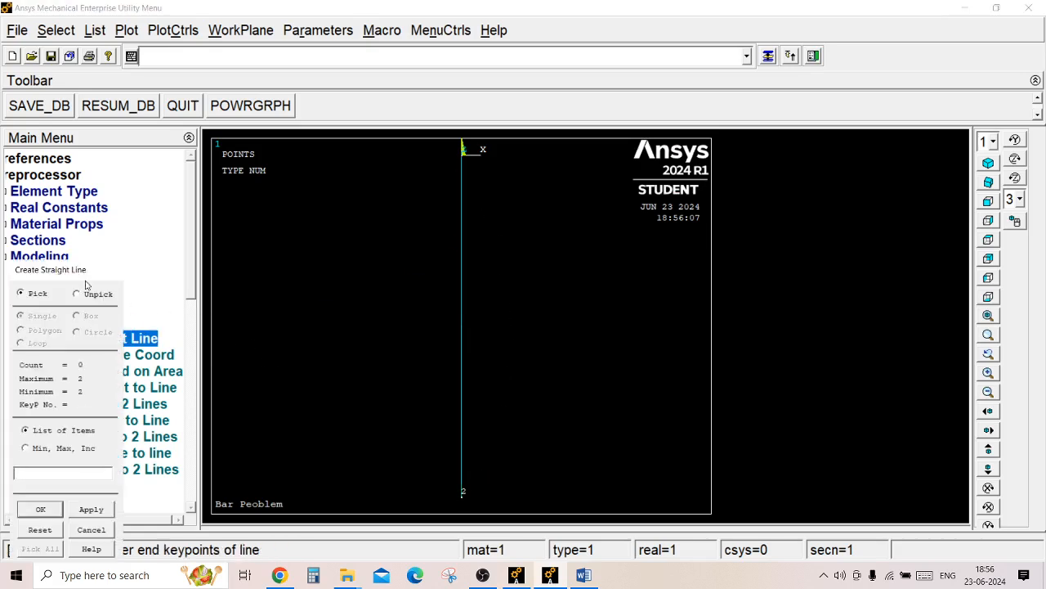
pyautogui.moveTo(86, 272); pyautogui.dragTo(188, 116)
pyautogui.click(160, 358)
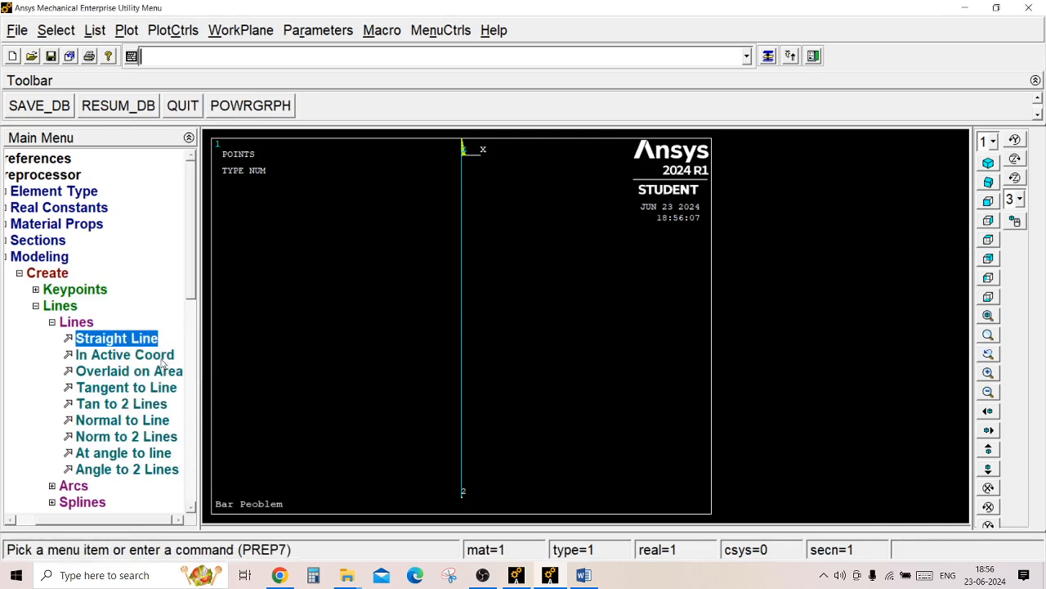
# Open the manual element size settings for all lines of the model.
pyautogui.click(49, 307)
pyautogui.click(52, 278)
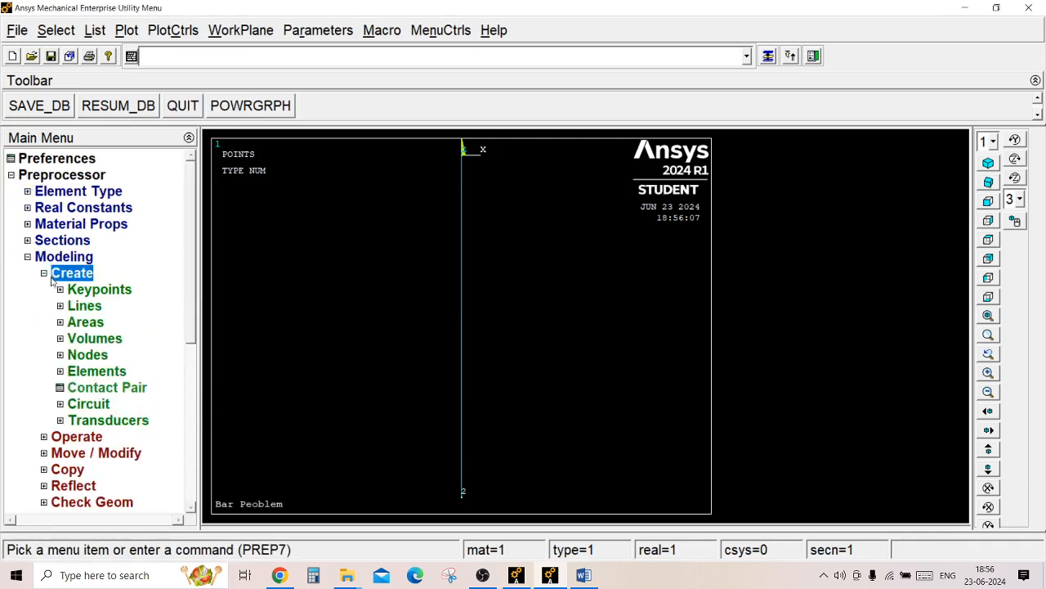
pyautogui.click(52, 279)
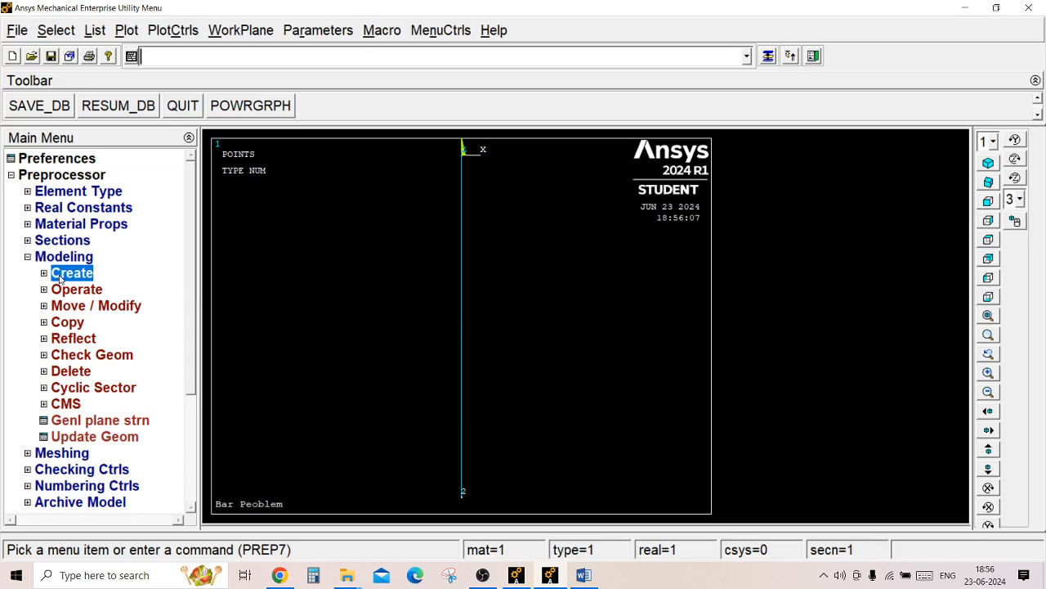
pyautogui.click(37, 258)
pyautogui.click(37, 258)
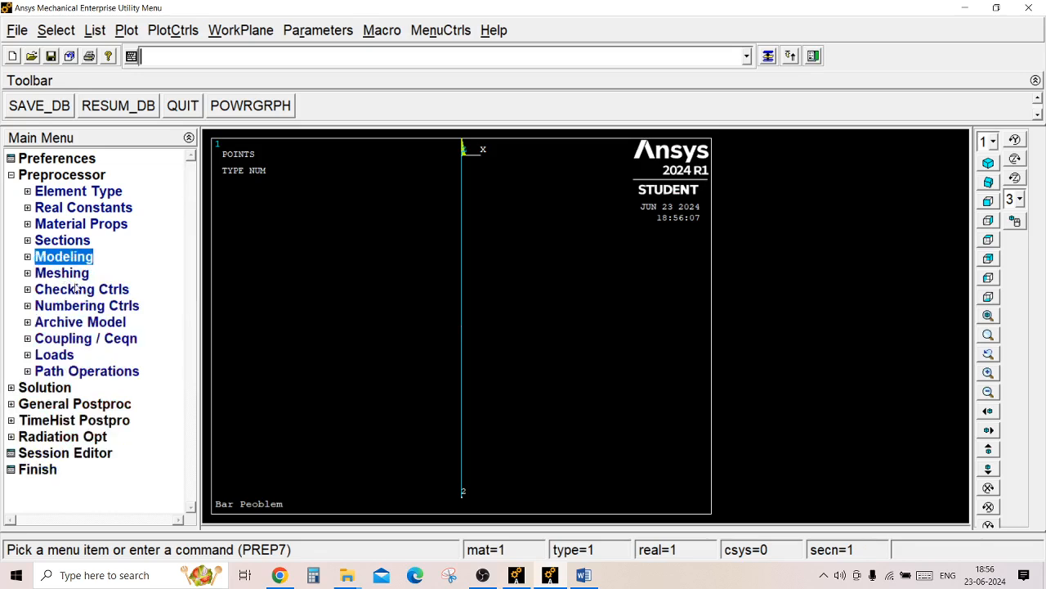
pyautogui.click(70, 274)
pyautogui.click(86, 321)
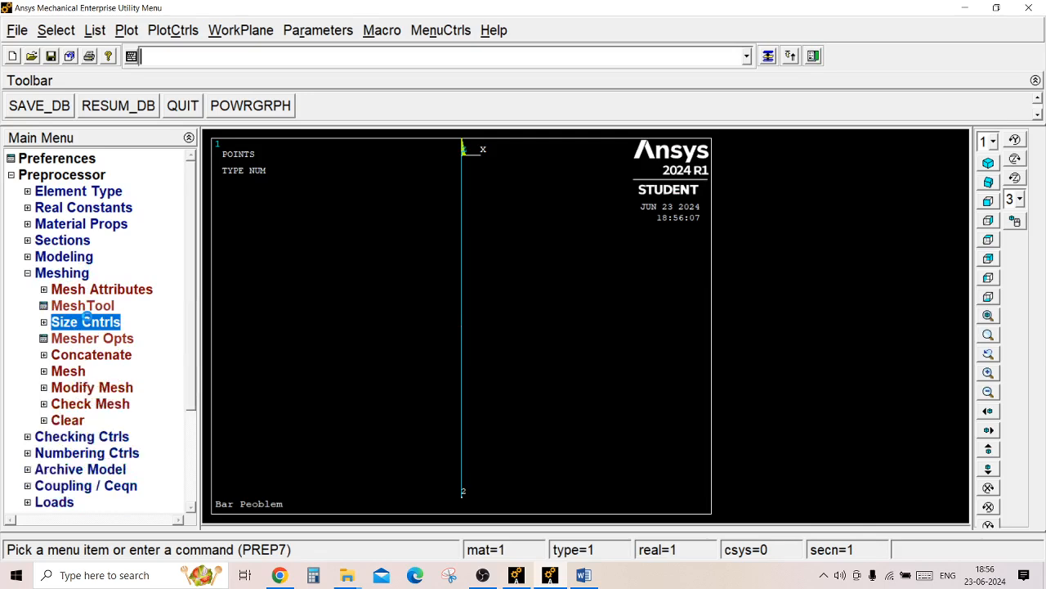
pyautogui.click(106, 356)
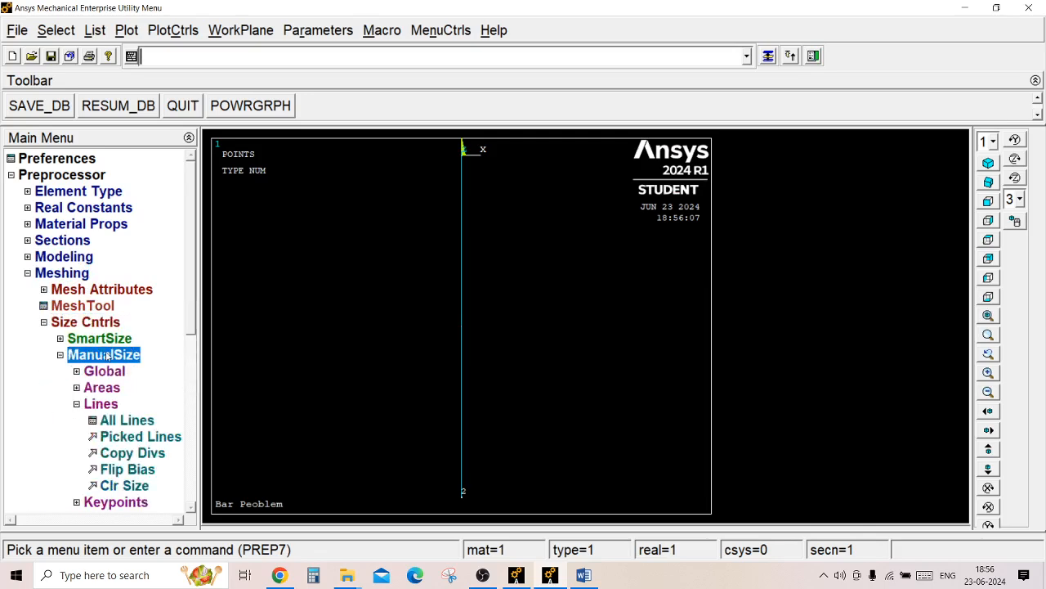
pyautogui.click(131, 419)
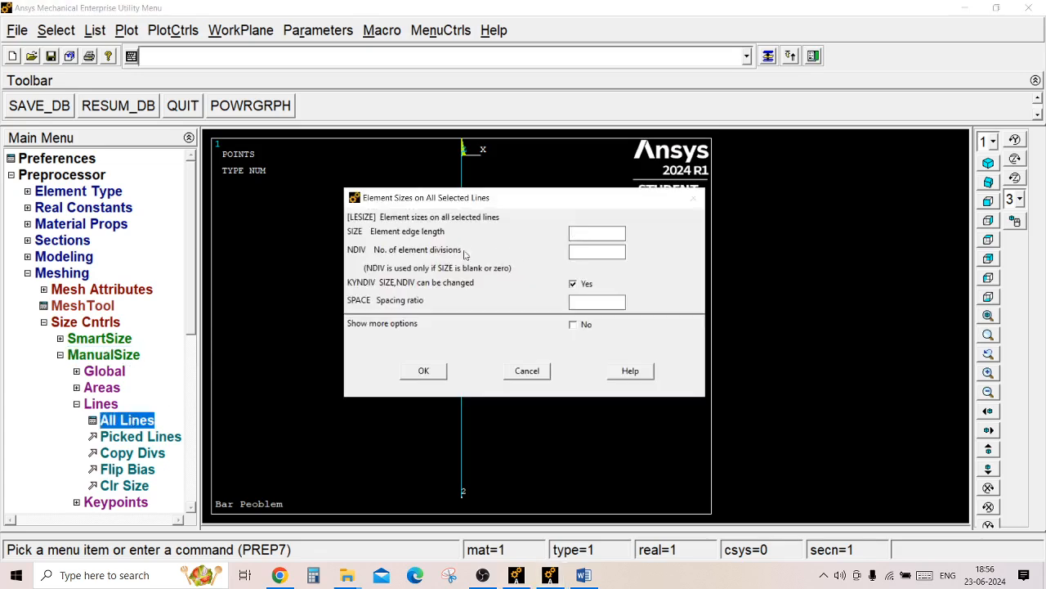
# Examine how the bar is divided in parts (a) and (b) of the Word problem sheet and return to Ansys.
pyautogui.click(583, 575)
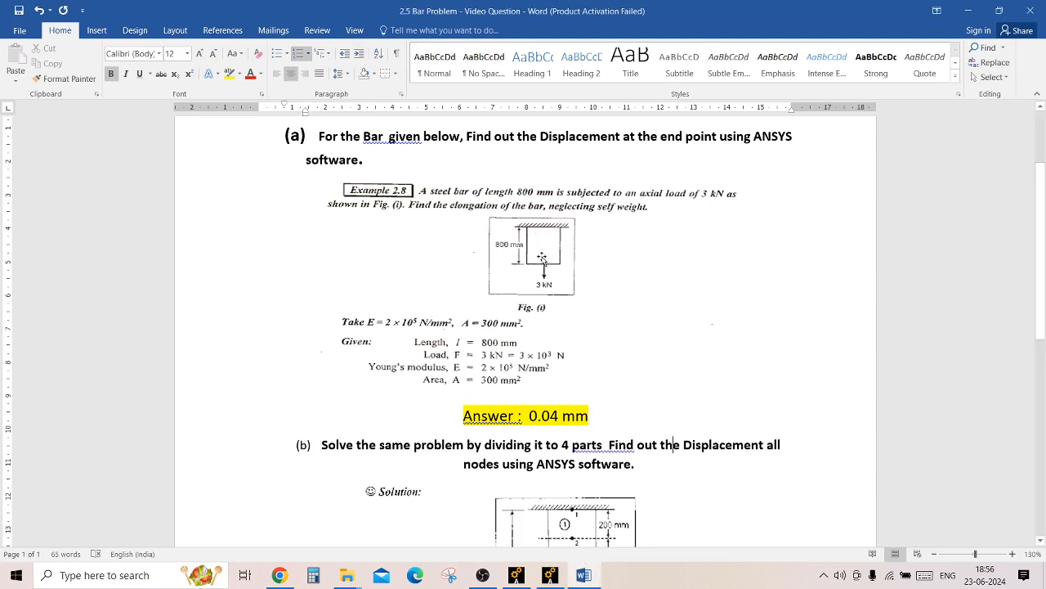
pyautogui.click(549, 576)
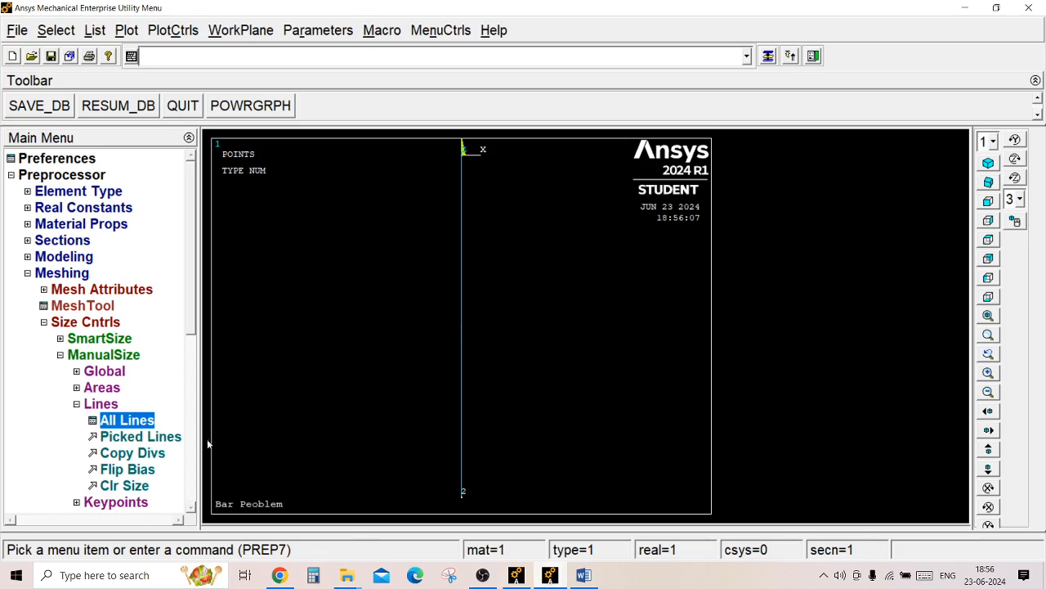
pyautogui.click(144, 427)
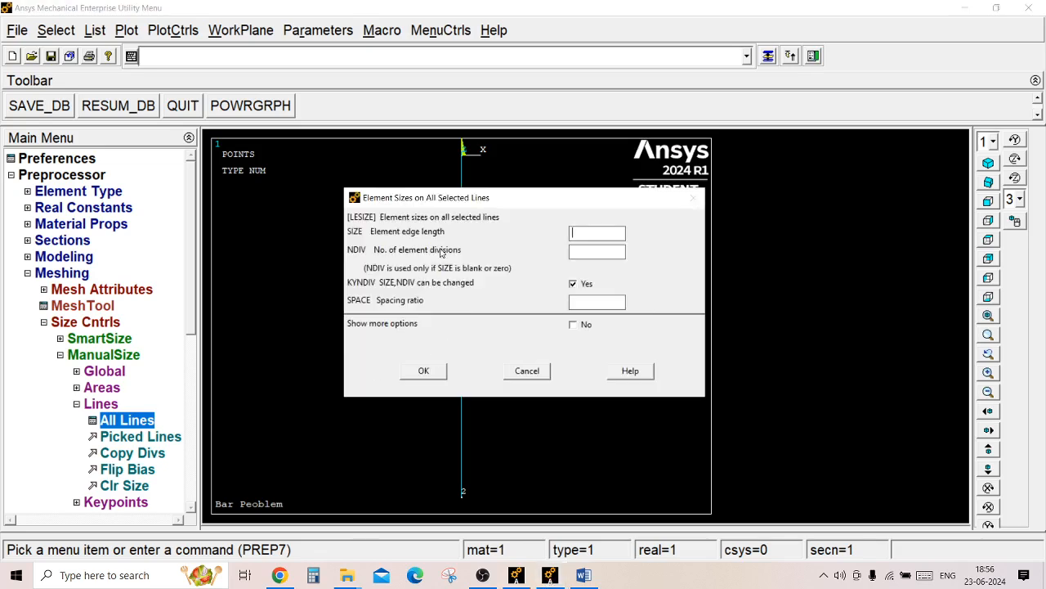
pyautogui.click(582, 235)
pyautogui.click(583, 574)
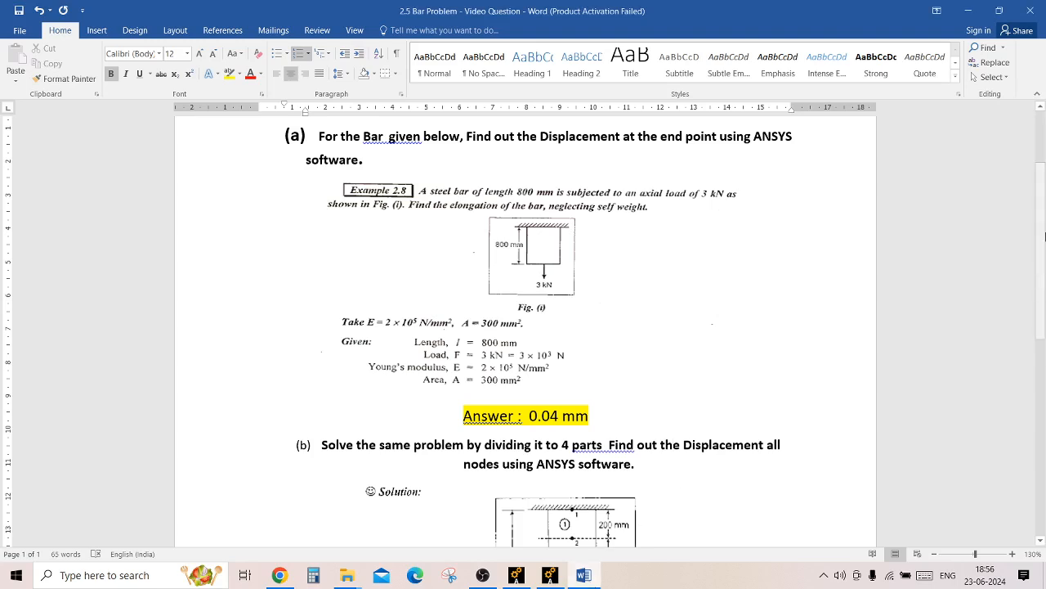
pyautogui.moveTo(1040, 231); pyautogui.dragTo(1044, 302)
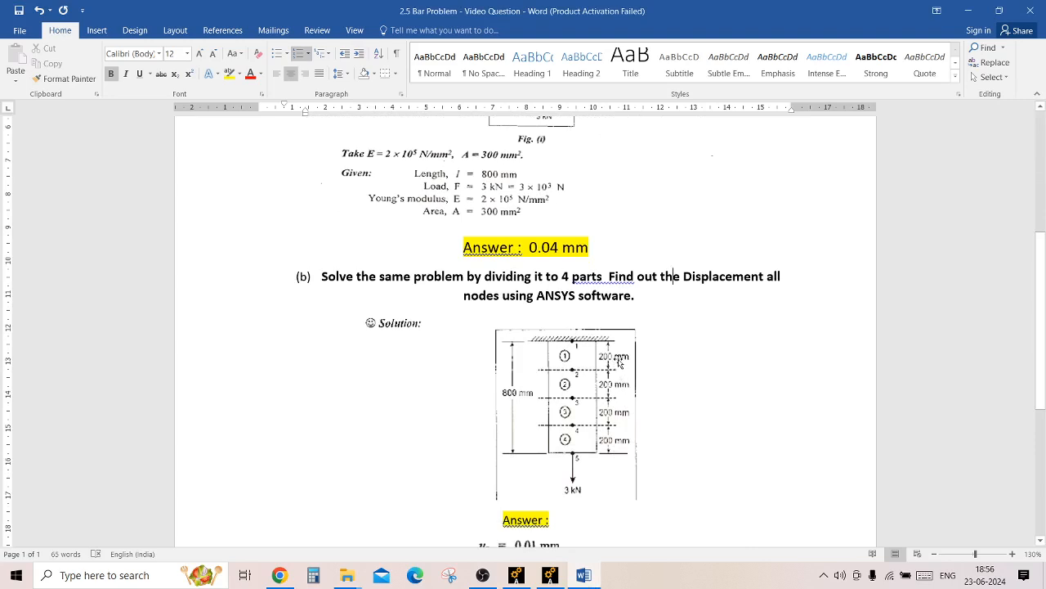
pyautogui.click(551, 575)
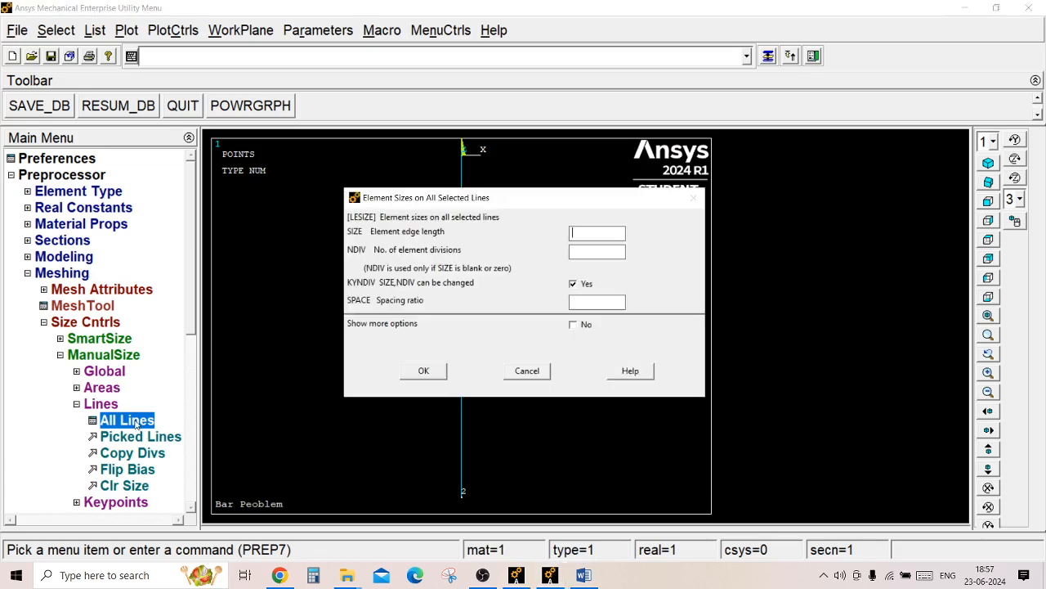
# Set the element edge length on all lines to 200, leaving the number of divisions blank.
pyautogui.click(136, 422)
pyautogui.click(584, 233)
pyautogui.doubleClick(588, 232)
pyautogui.press('BackSpace')
pyautogui.write('200')
pyautogui.click(424, 370)
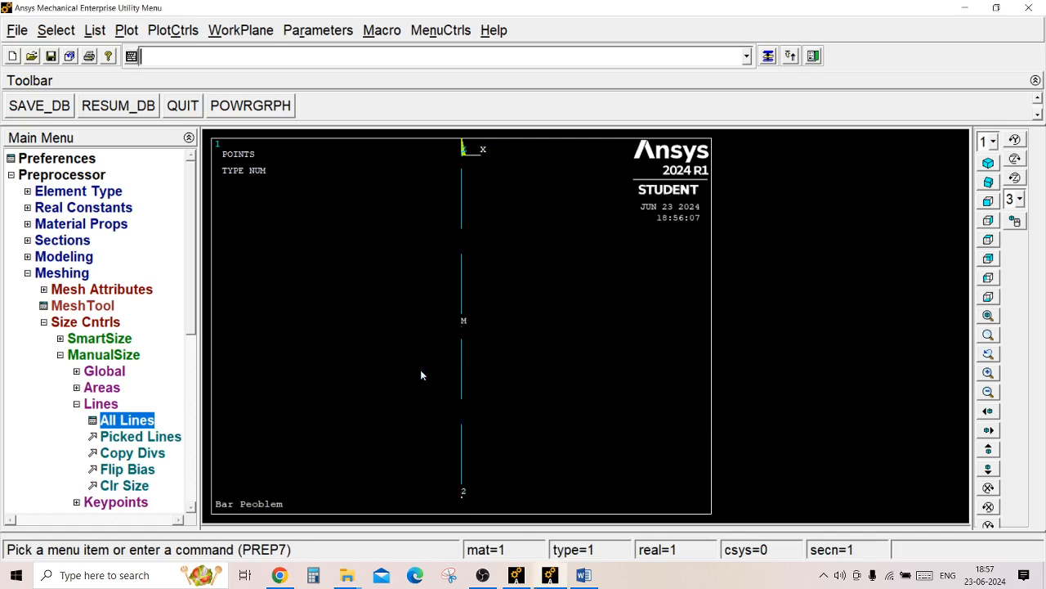
# Mesh the bar's line with the defined element size.
pyautogui.click(54, 324)
pyautogui.click(72, 372)
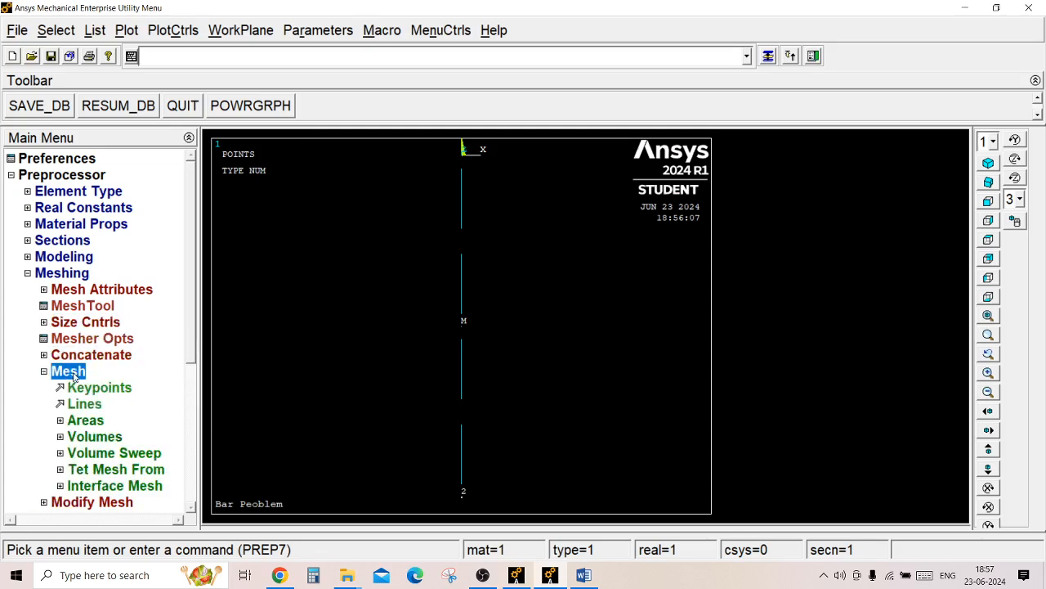
pyautogui.click(89, 405)
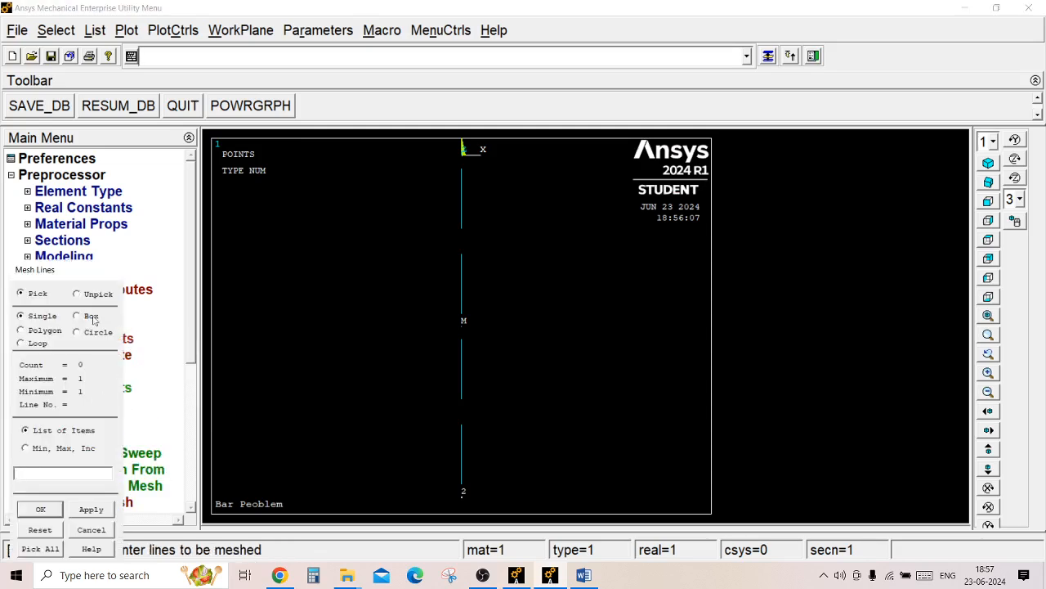
pyautogui.click(63, 498)
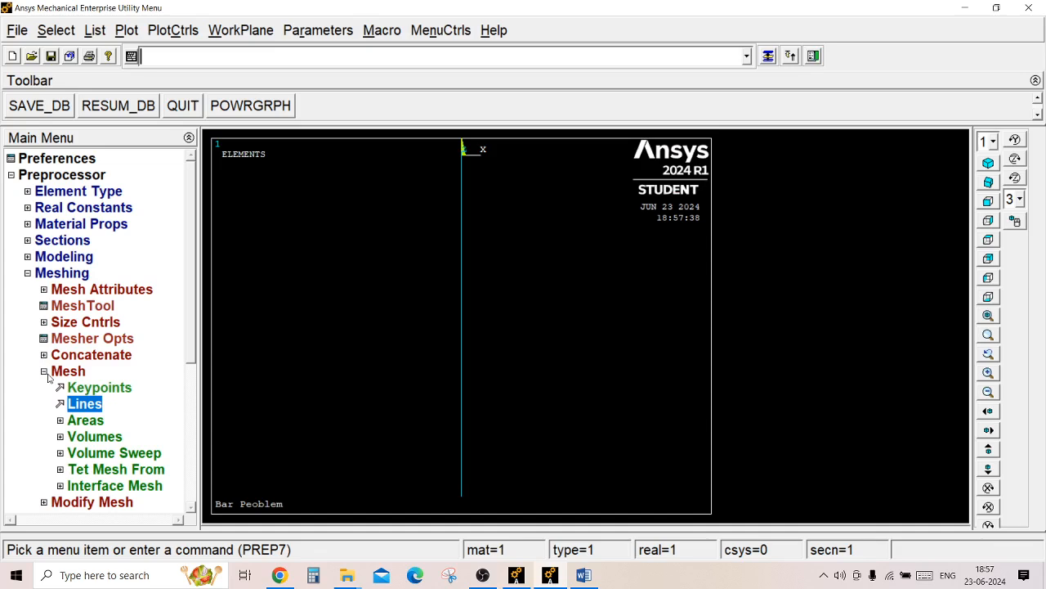
pyautogui.click(44, 371)
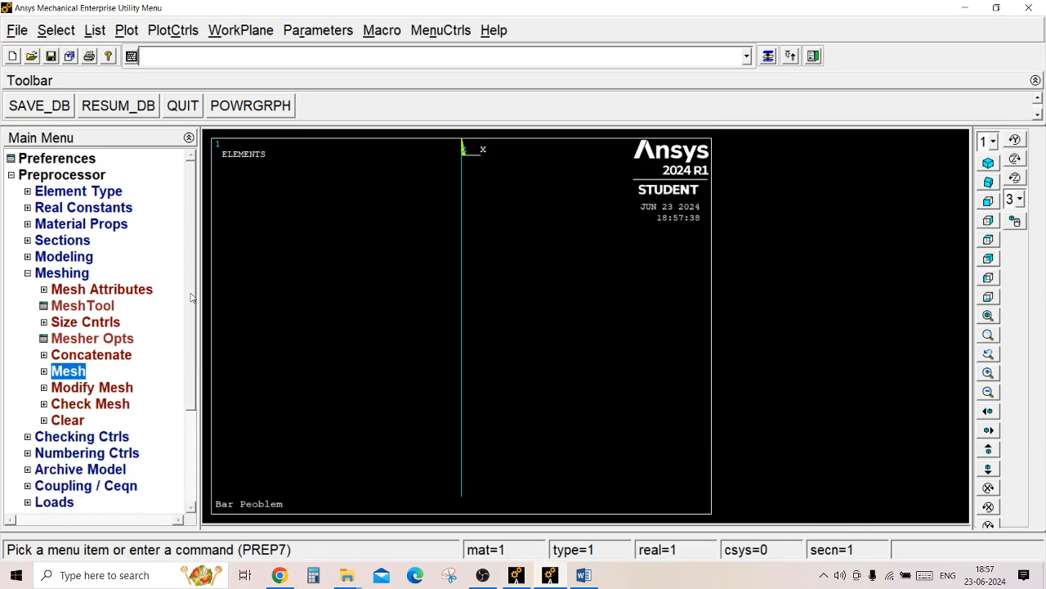
# Turn on element numbers in the plot numbering settings and replot the meshed bar.
pyautogui.click(170, 33)
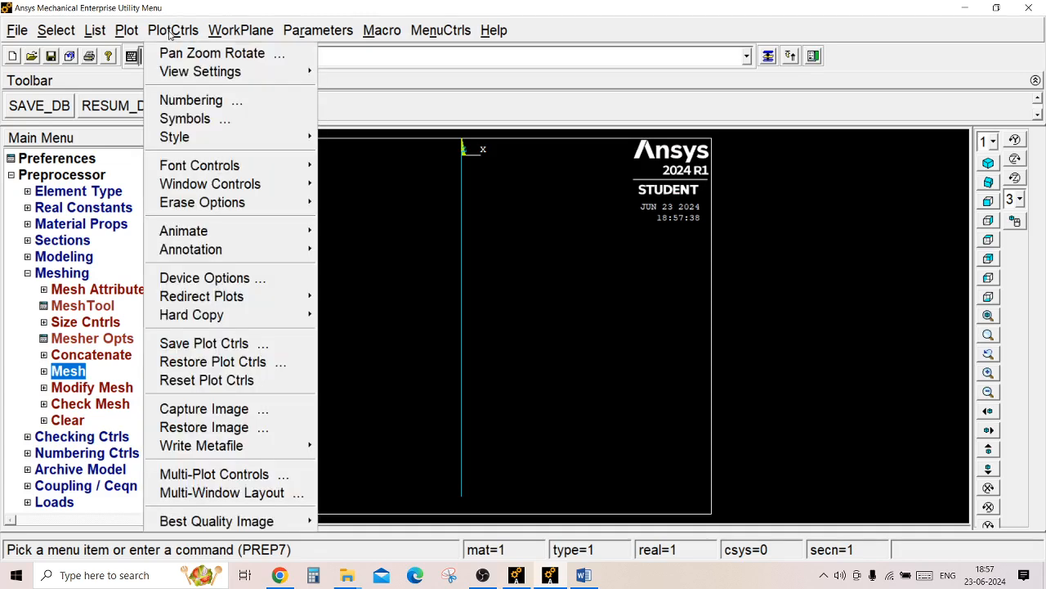
pyautogui.click(201, 100)
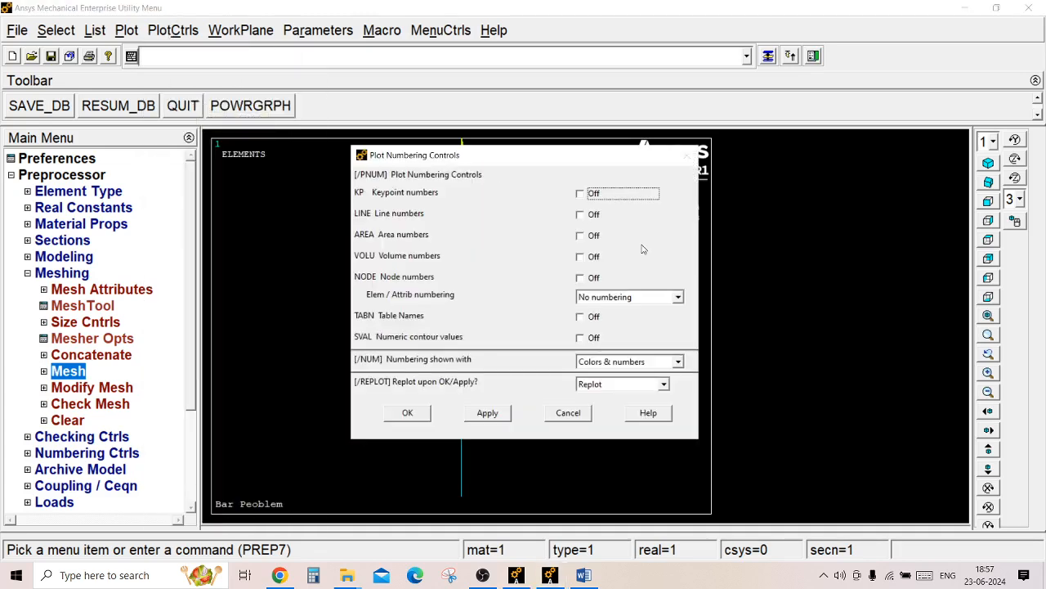
pyautogui.click(620, 301)
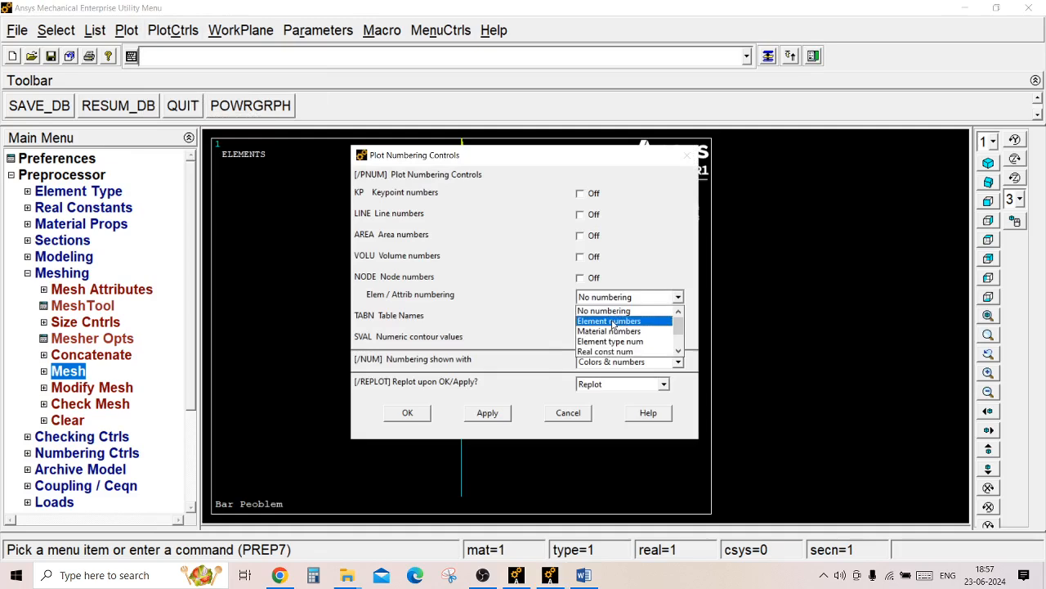
pyautogui.click(613, 321)
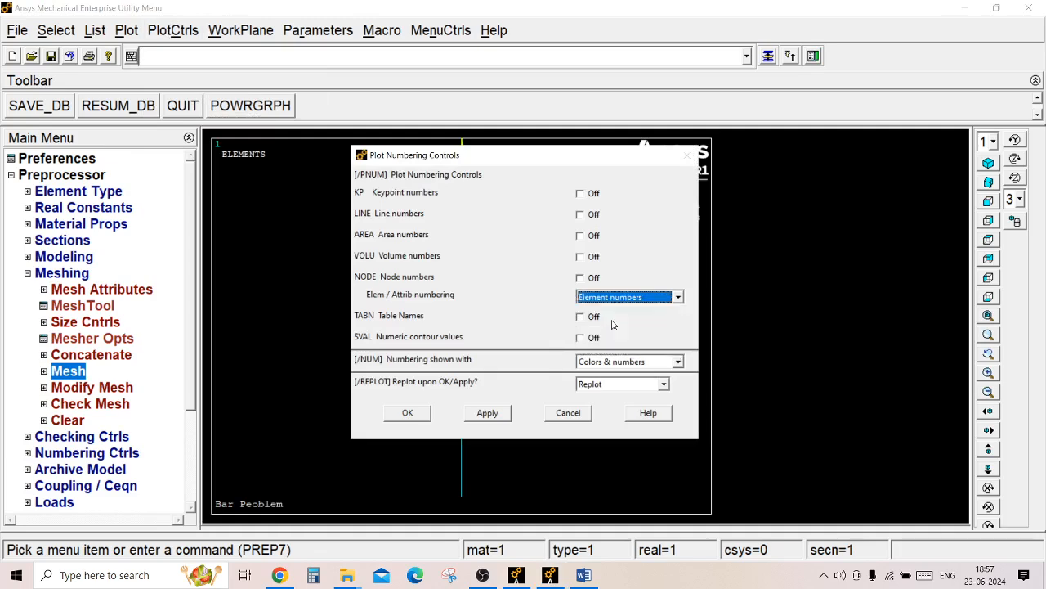
pyautogui.click(407, 414)
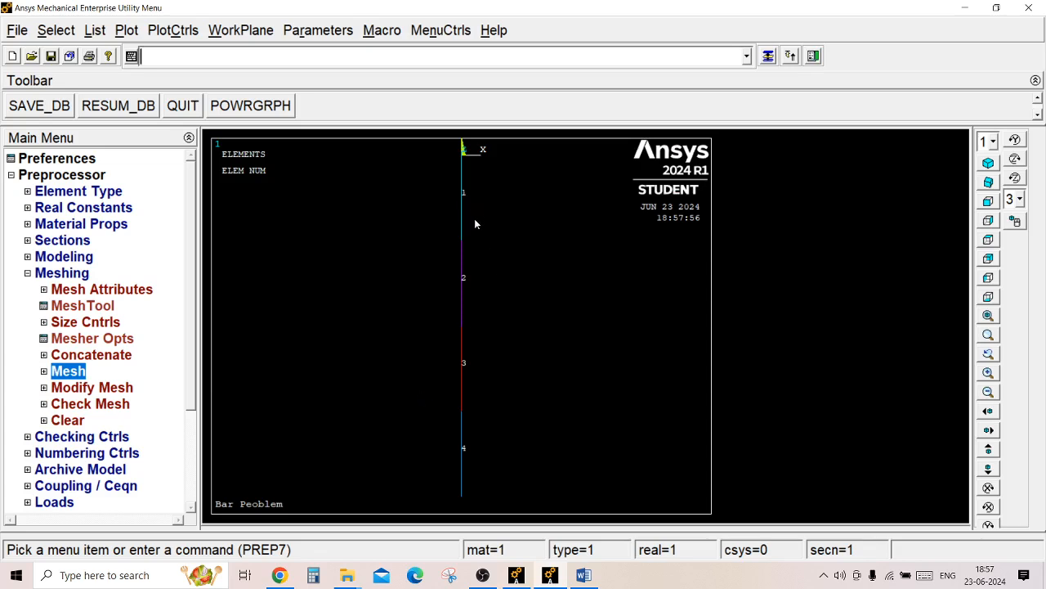
# Leave the preprocessor and start a new analysis of type Static in the solution phase.
pyautogui.click(62, 275)
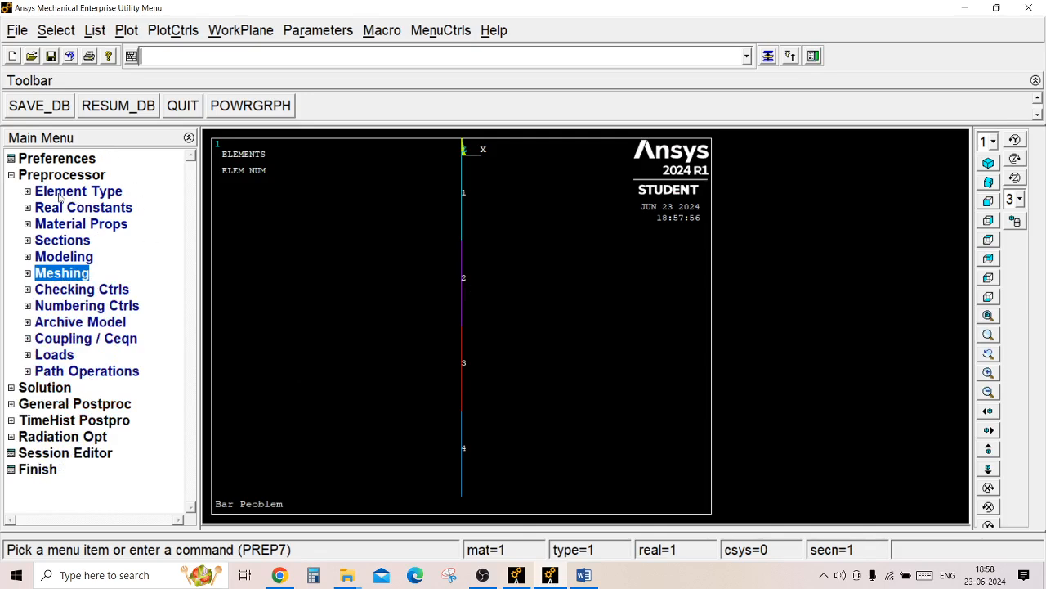
pyautogui.click(22, 177)
pyautogui.click(29, 191)
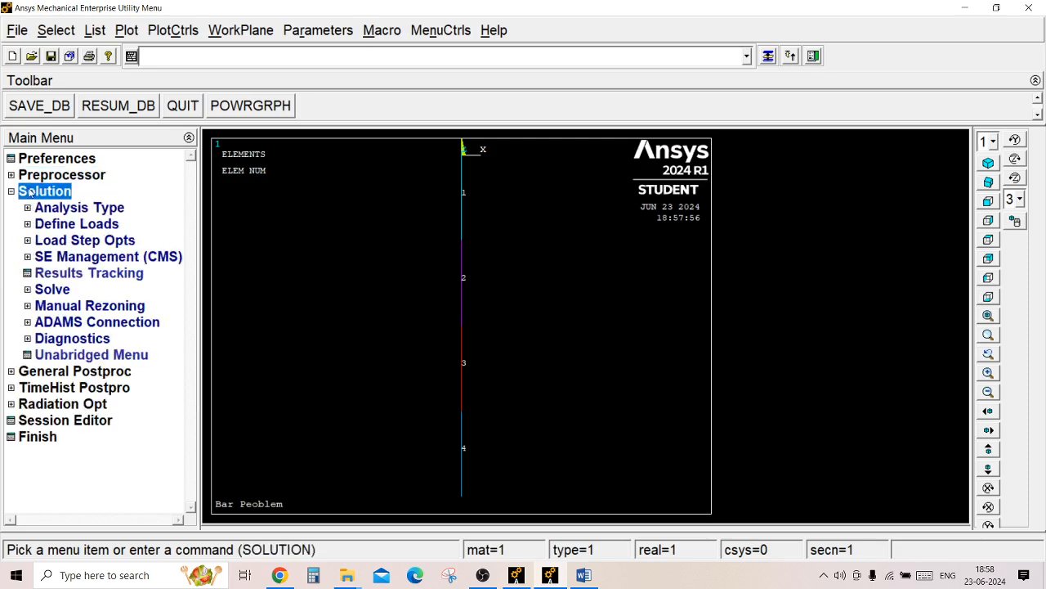
pyautogui.click(82, 211)
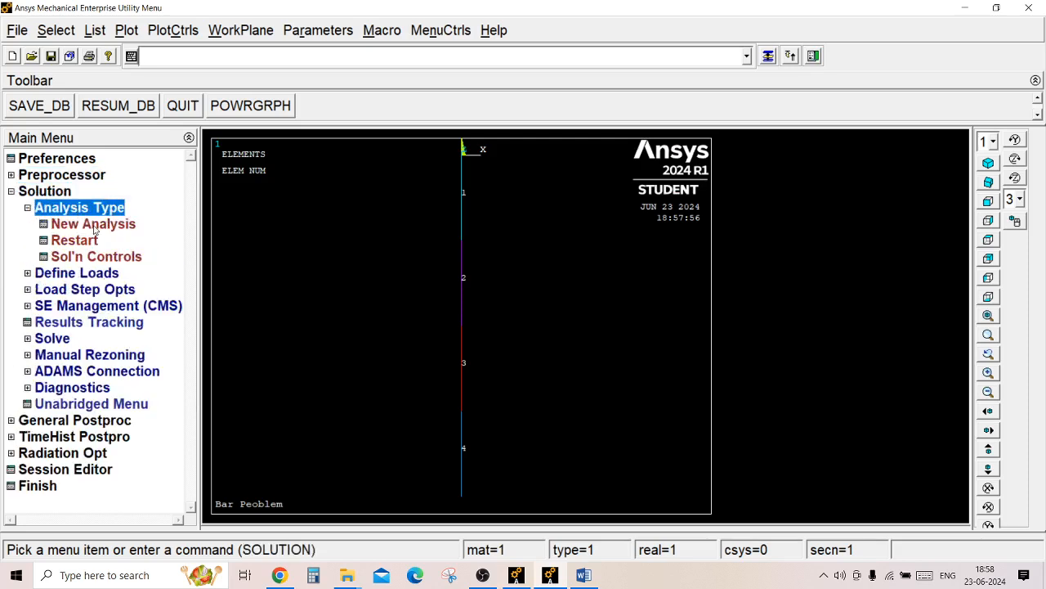
pyautogui.click(94, 226)
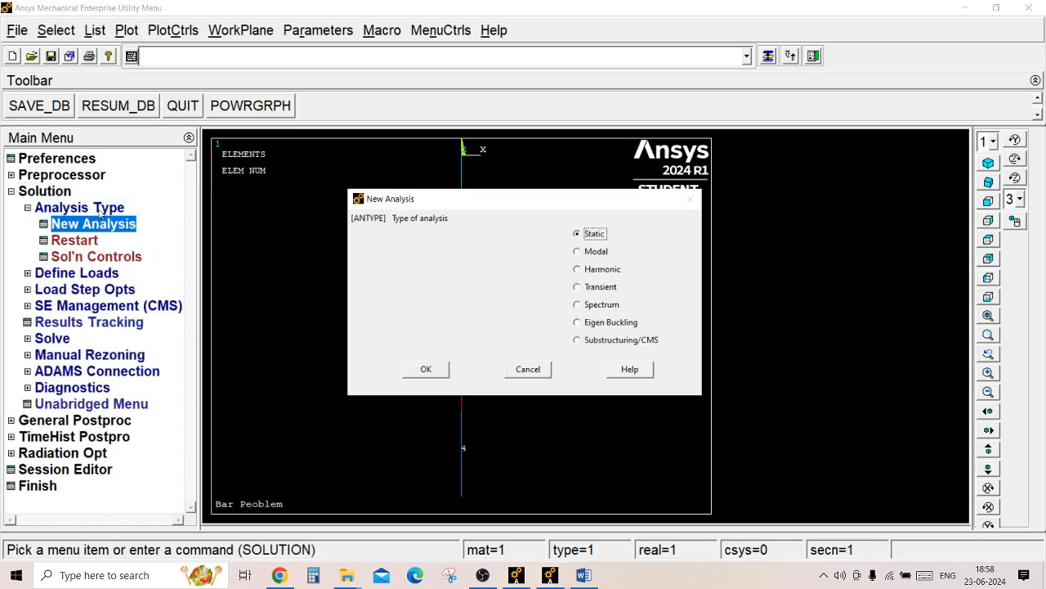
pyautogui.click(434, 369)
pyautogui.click(54, 213)
# Constrain All DOF on the bar's top node, checking the support against the Word problem sheet.
pyautogui.click(71, 226)
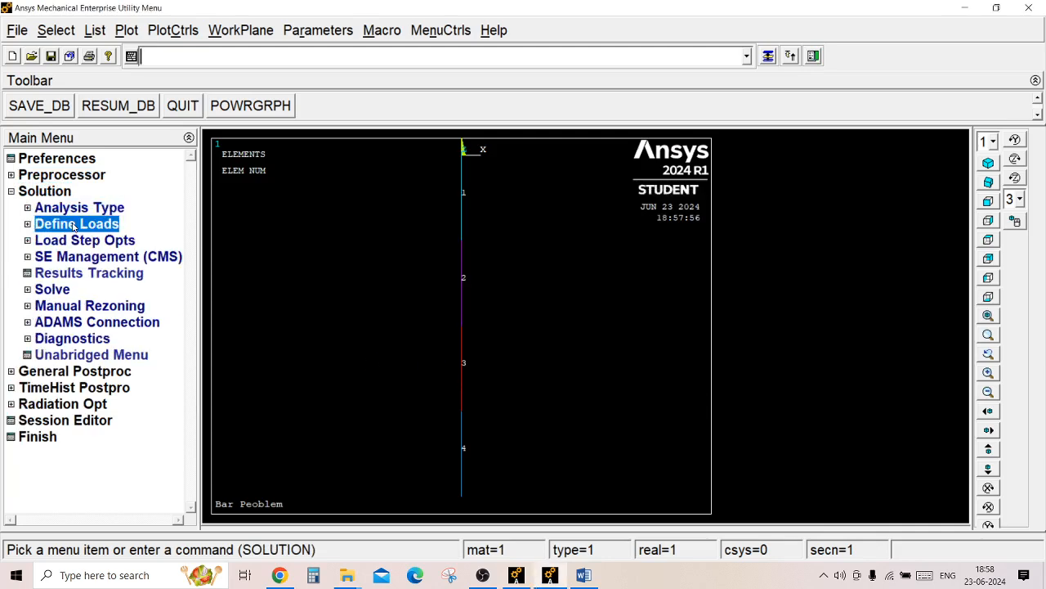
pyautogui.click(72, 258)
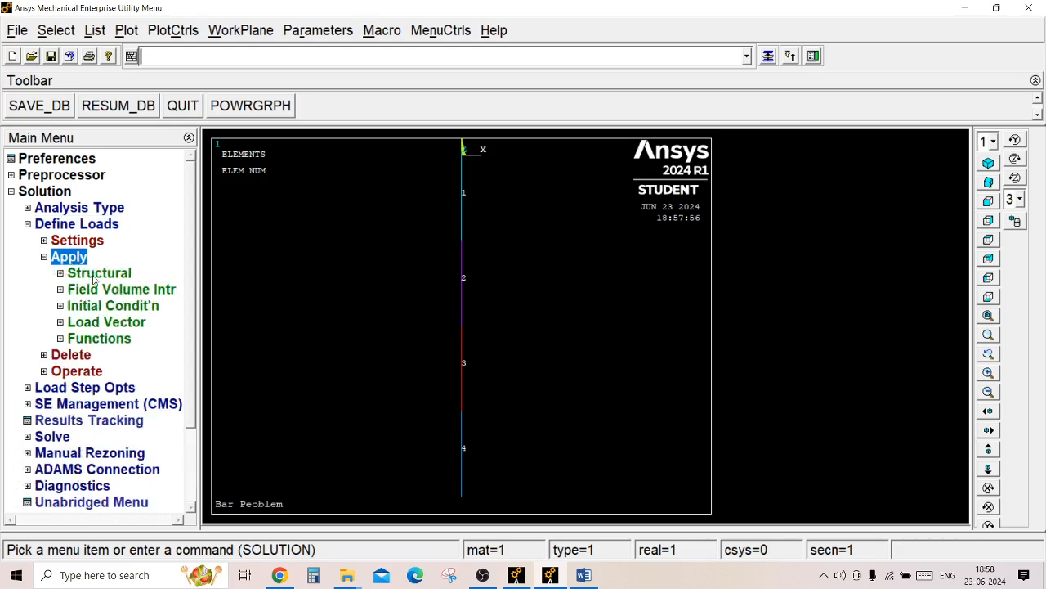
pyautogui.click(96, 278)
pyautogui.click(107, 290)
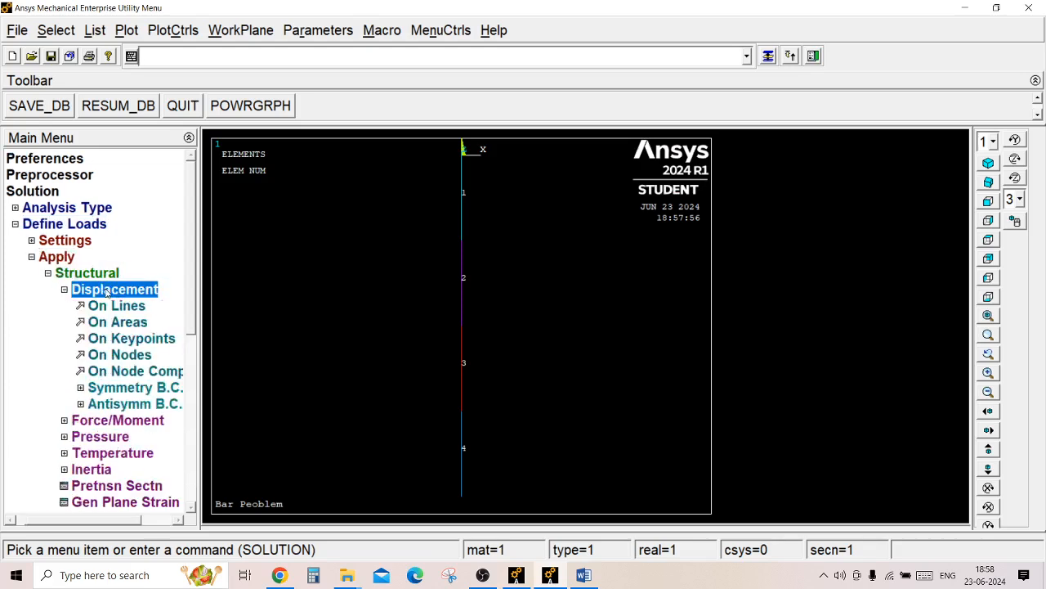
pyautogui.click(88, 356)
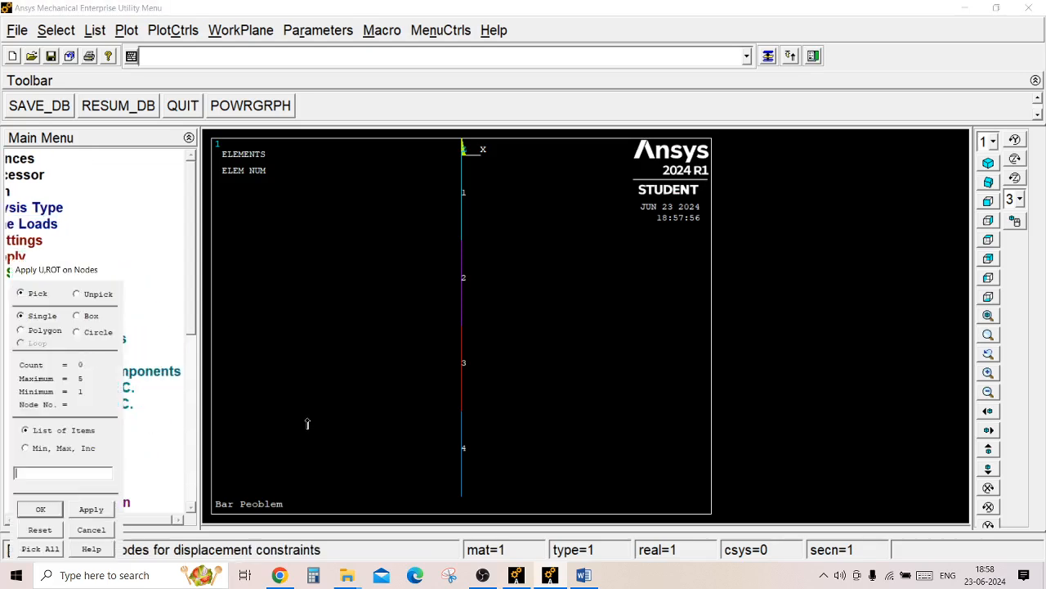
pyautogui.click(582, 572)
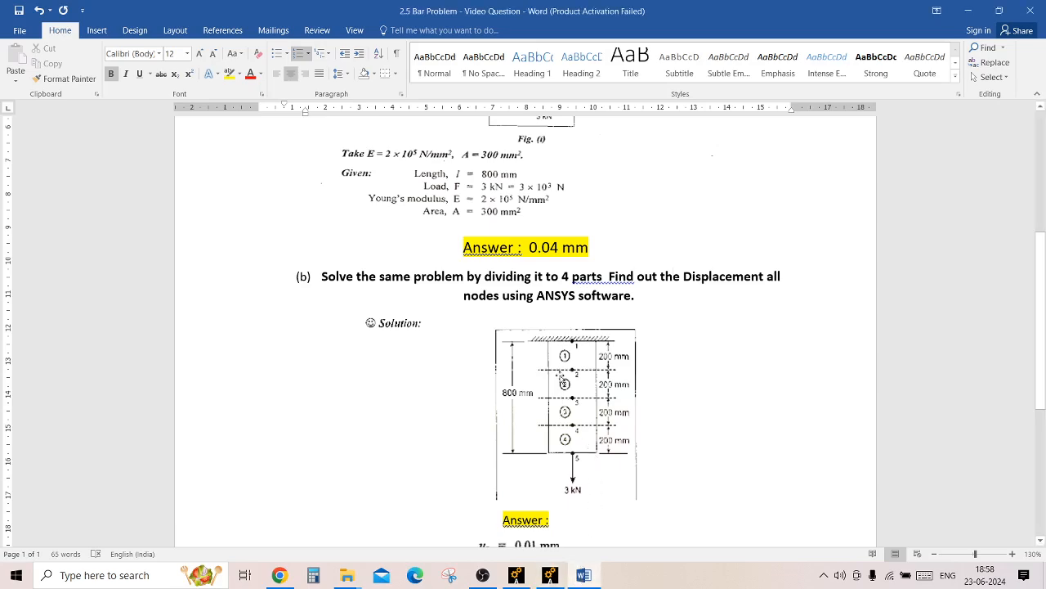
pyautogui.click(549, 574)
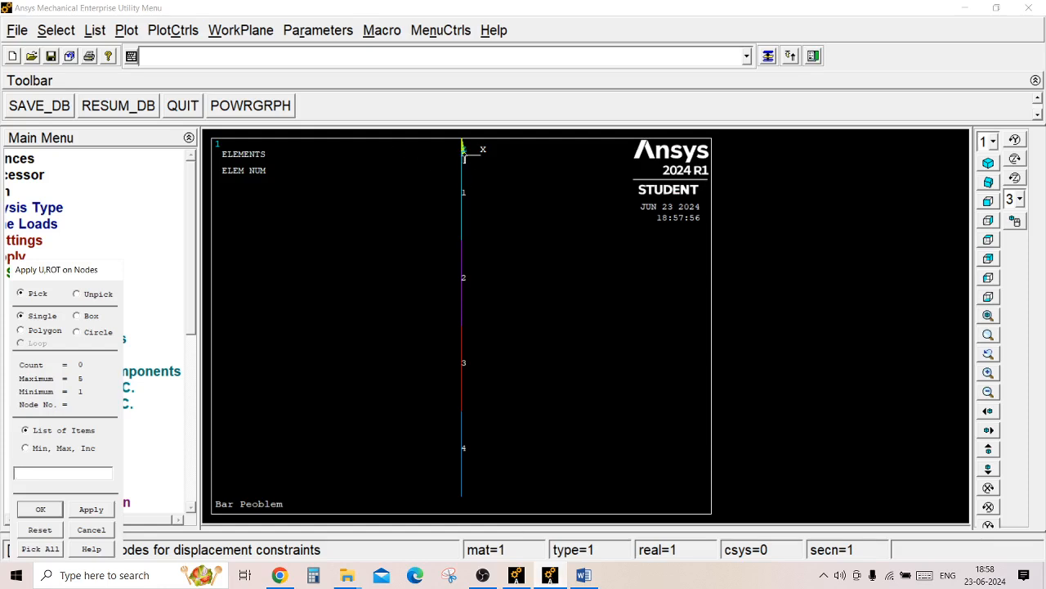
pyautogui.click(463, 153)
pyautogui.moveTo(65, 272); pyautogui.dragTo(88, 236)
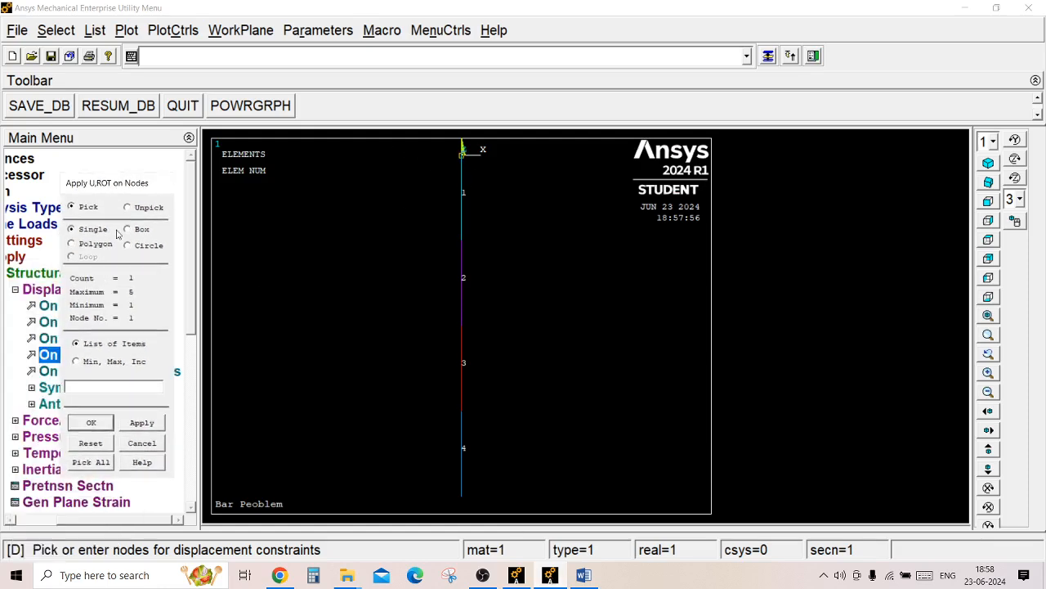
pyautogui.click(90, 423)
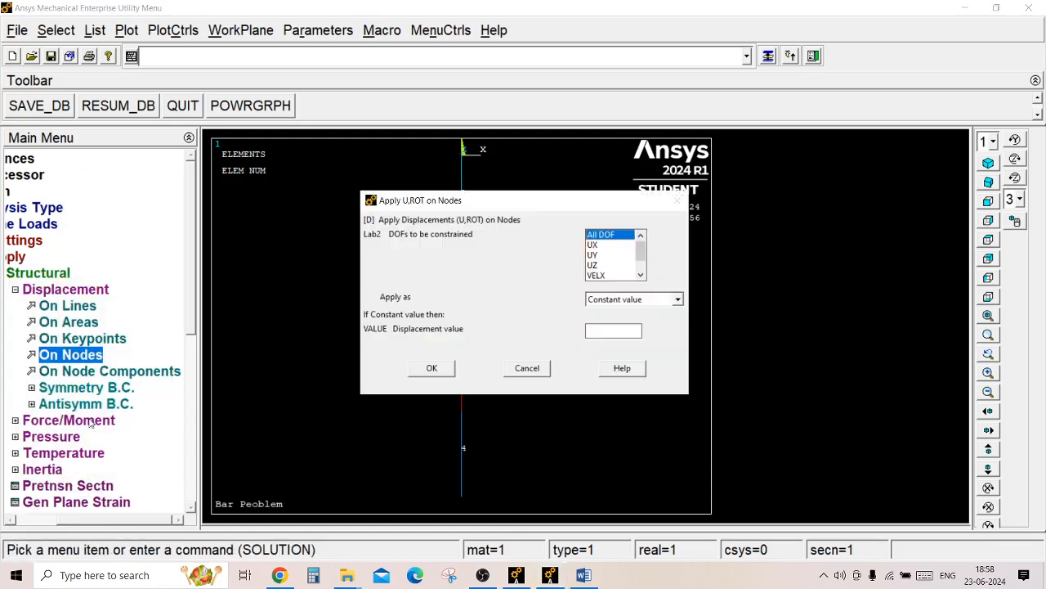
pyautogui.click(618, 239)
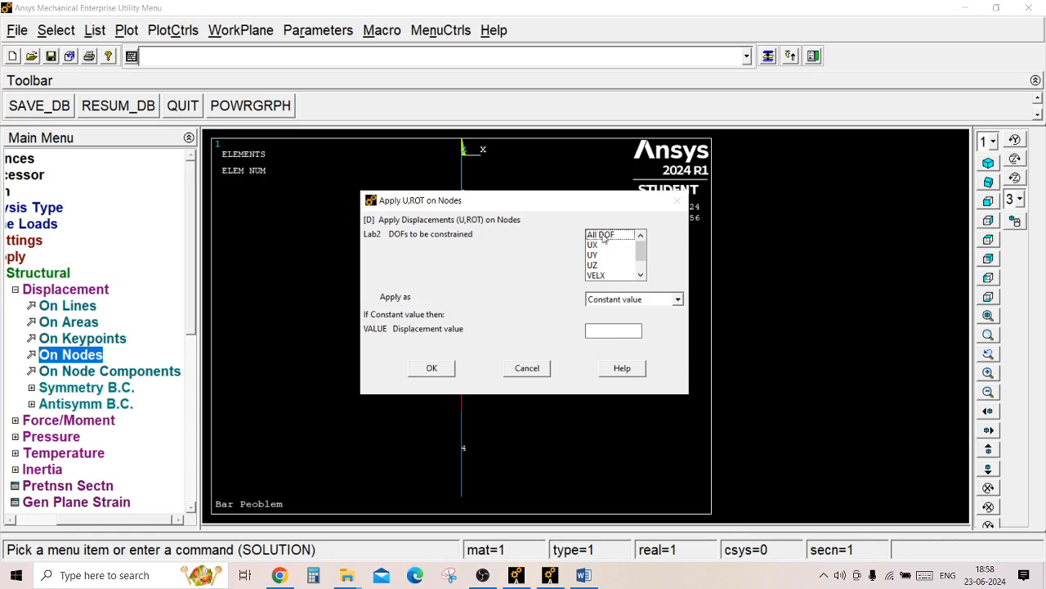
pyautogui.click(605, 236)
pyautogui.click(432, 367)
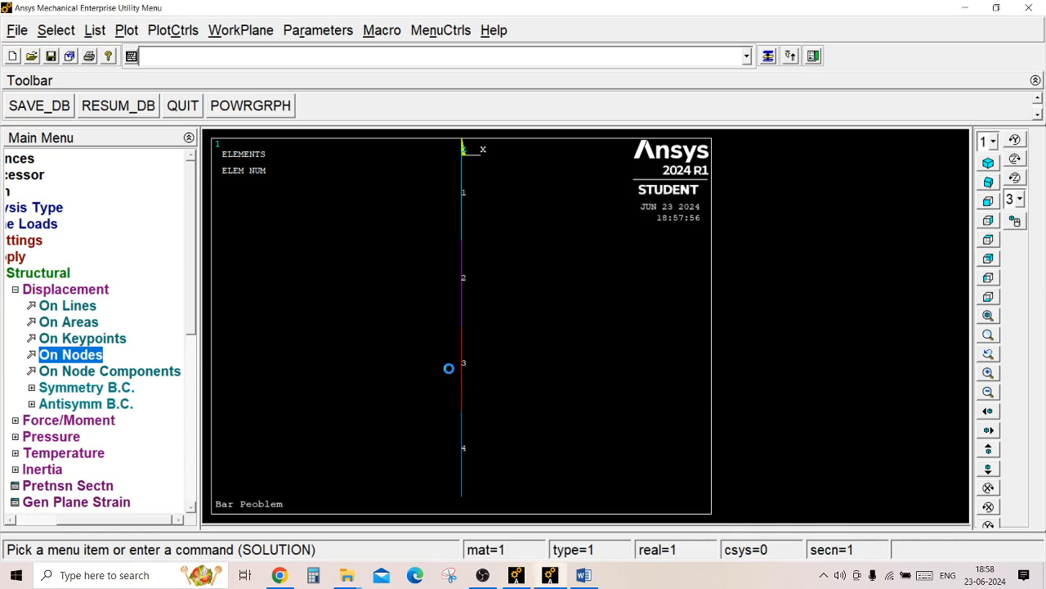
# Start a nodal force on the bar's bottom end node, check the load in the Word problem sheet and return to Ansys.
pyautogui.click(62, 289)
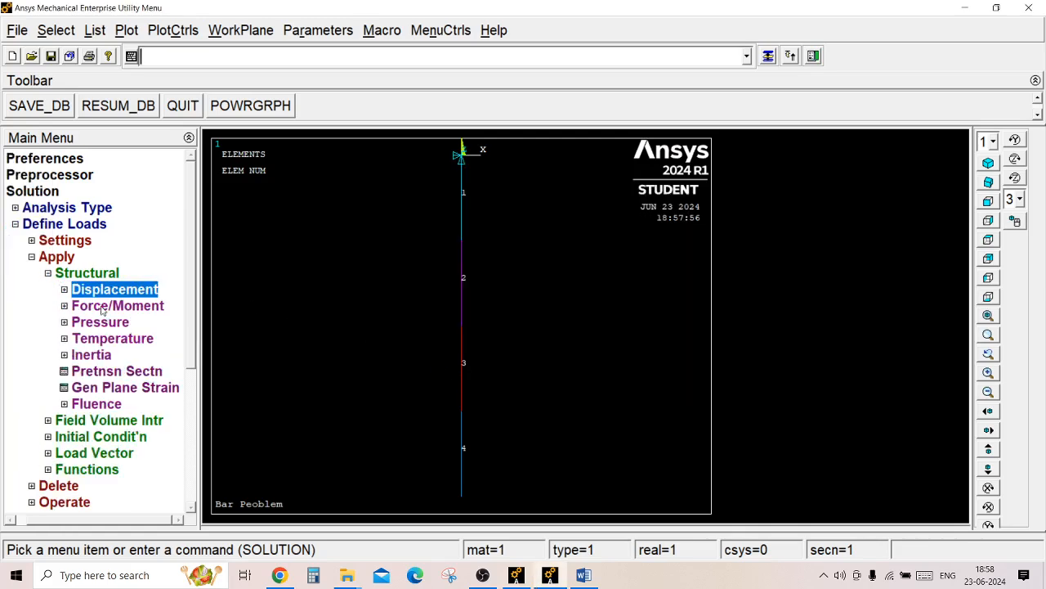
pyautogui.click(103, 309)
pyautogui.click(88, 339)
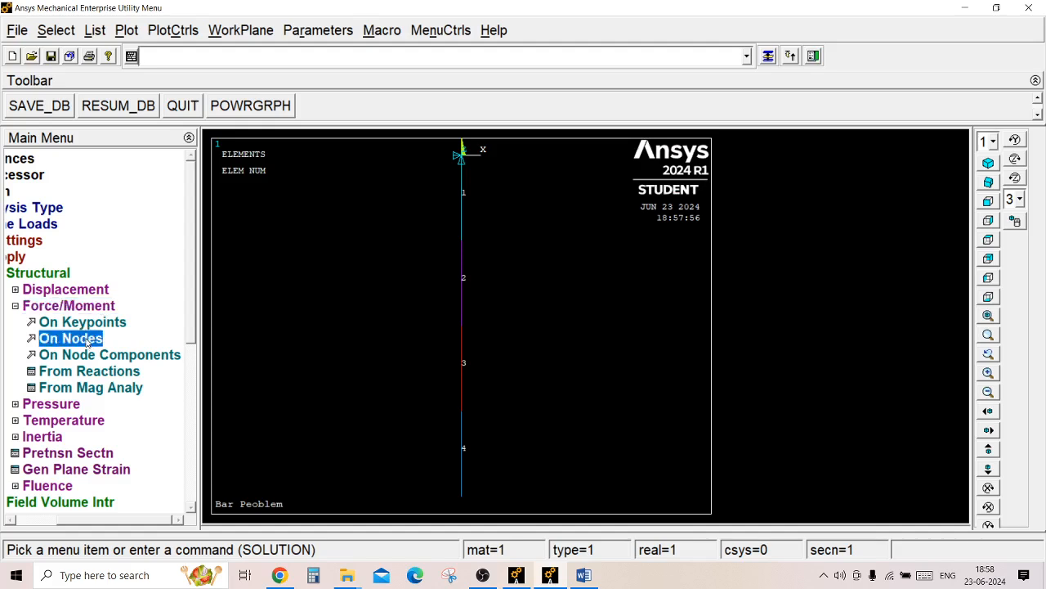
pyautogui.click(461, 499)
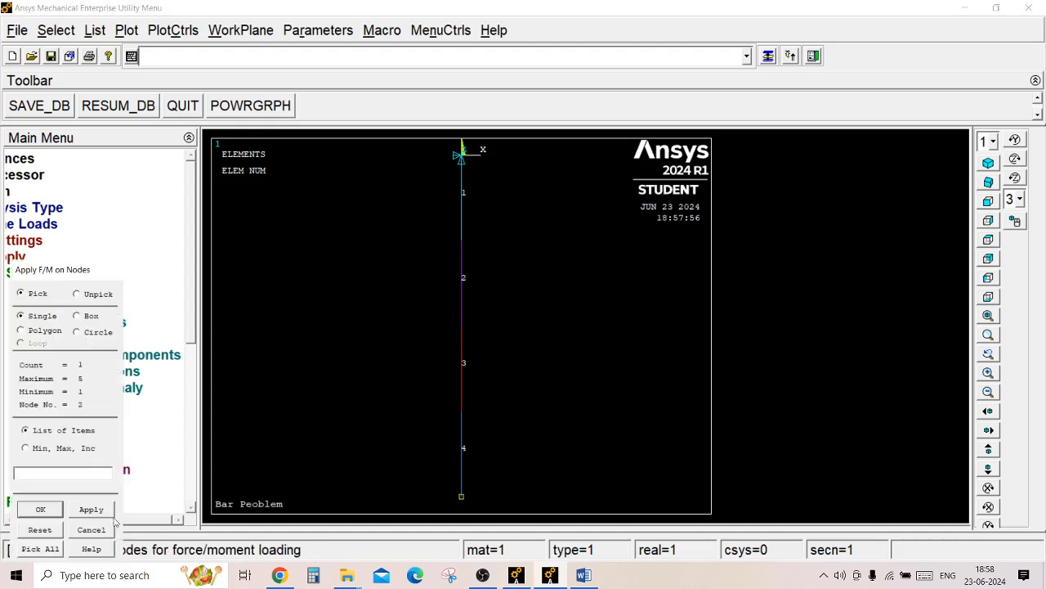
pyautogui.click(40, 509)
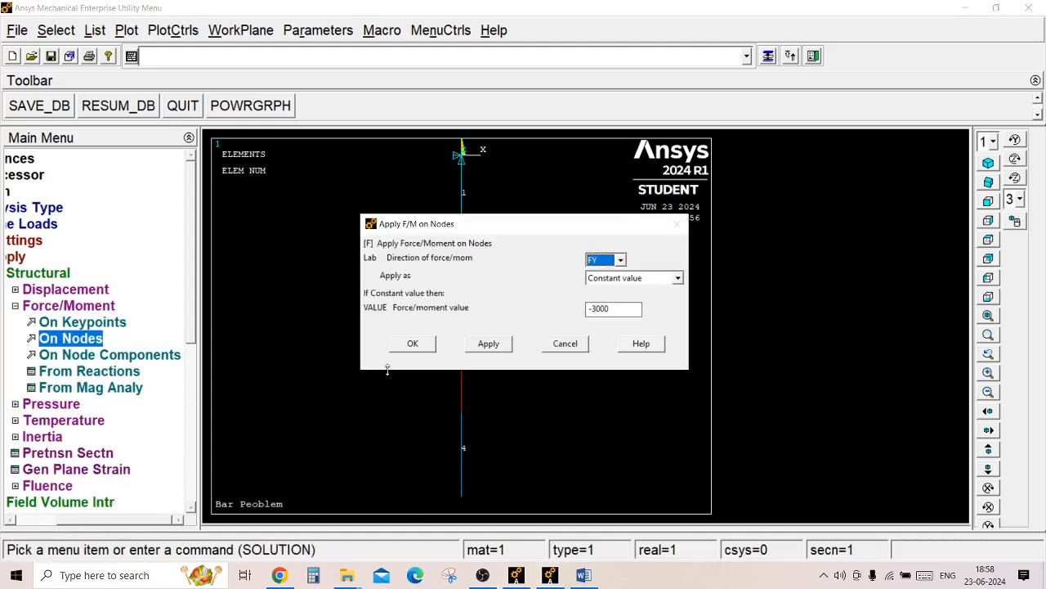
pyautogui.click(583, 575)
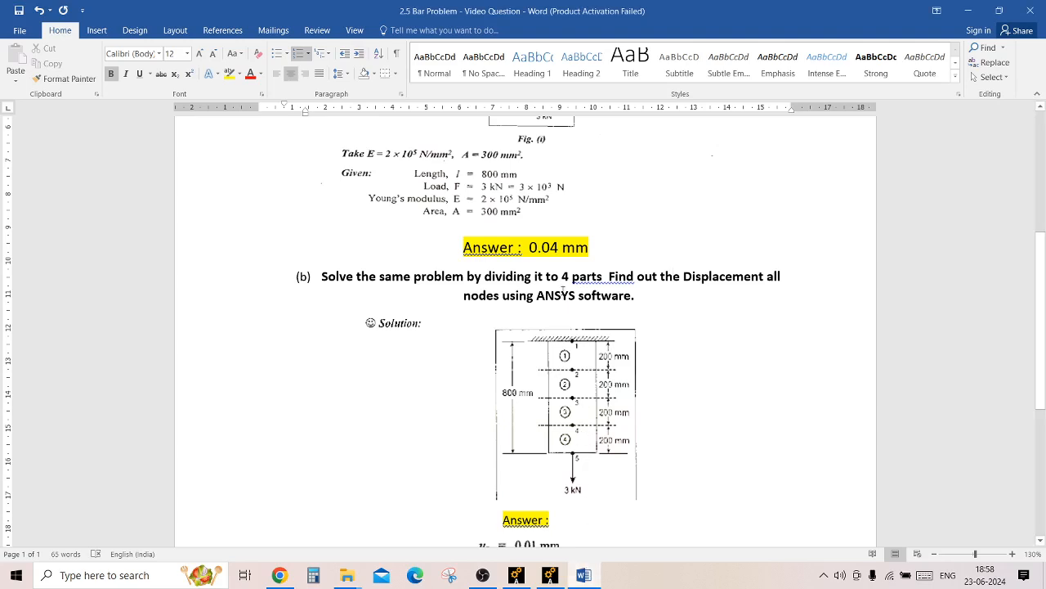
pyautogui.scroll(3, 1041, 360)
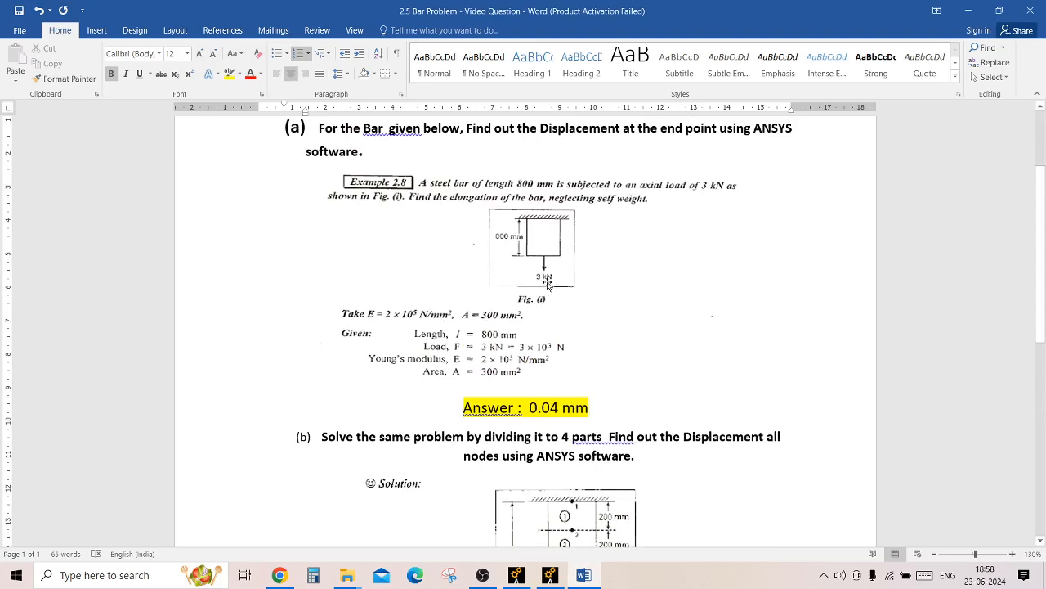
pyautogui.click(549, 575)
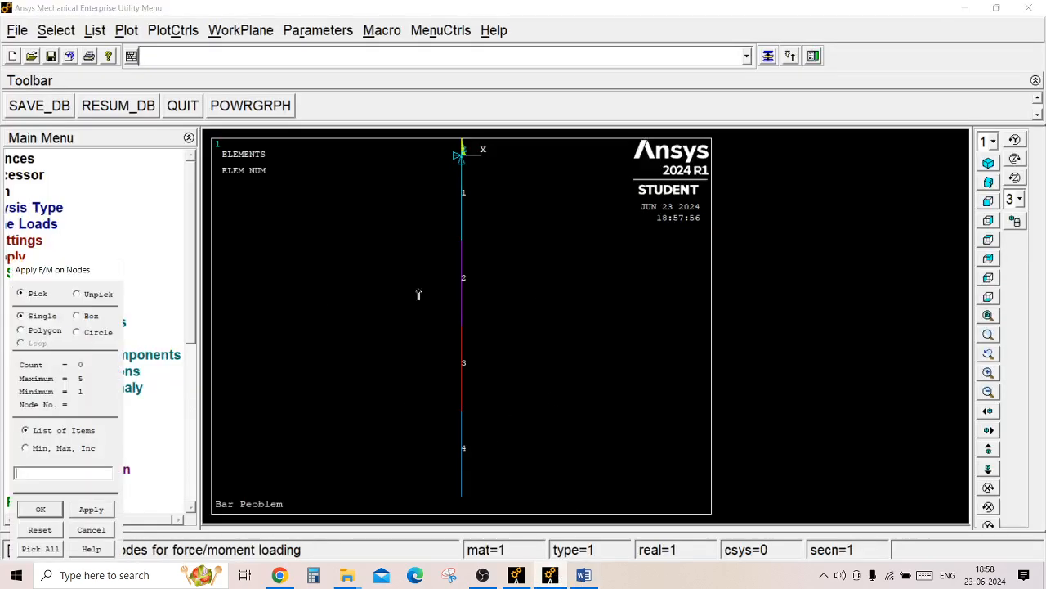
# Apply a constant force of -3000 in the FY direction to the bar's bottom end node.
pyautogui.click(78, 342)
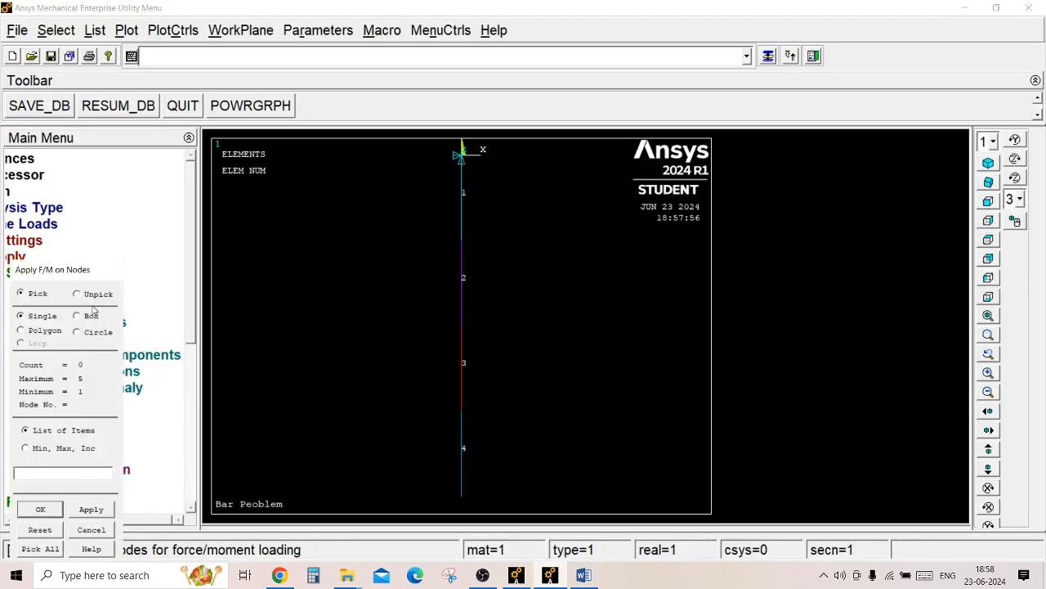
pyautogui.click(466, 495)
pyautogui.click(72, 477)
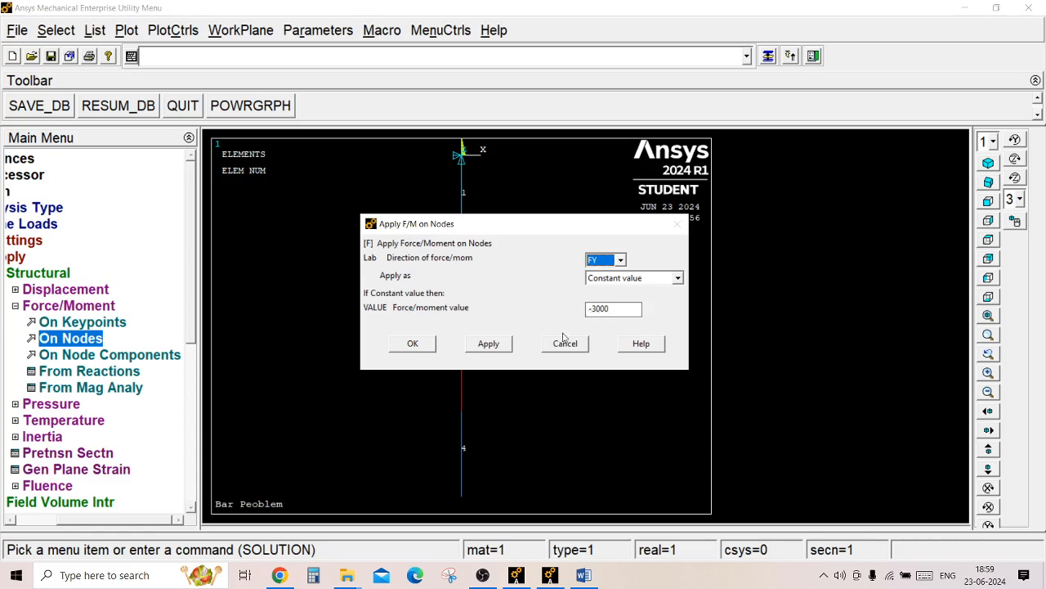
pyautogui.click(417, 344)
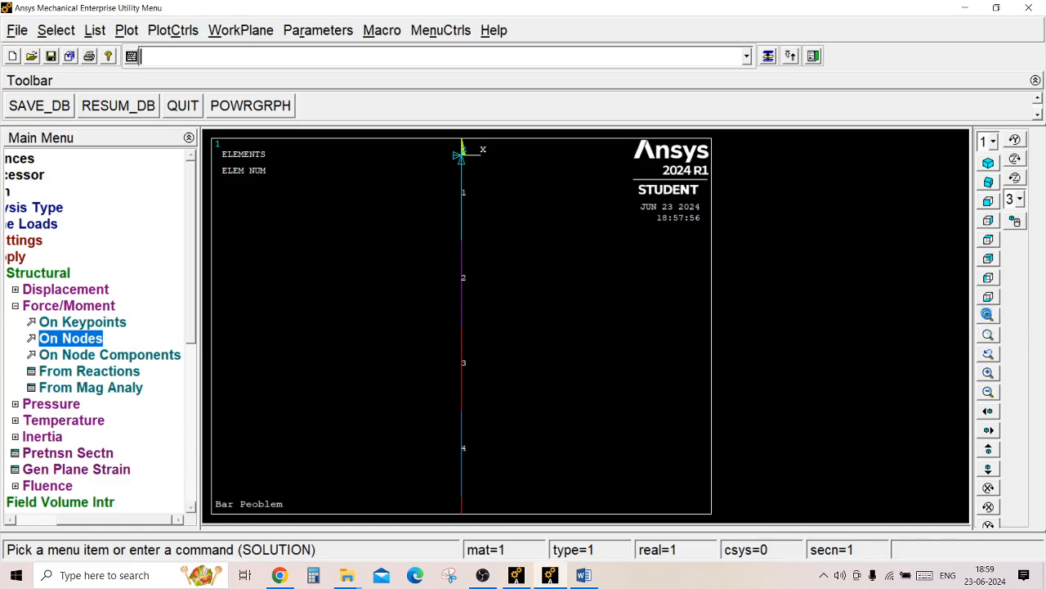
pyautogui.click(988, 317)
pyautogui.doubleClick(41, 275)
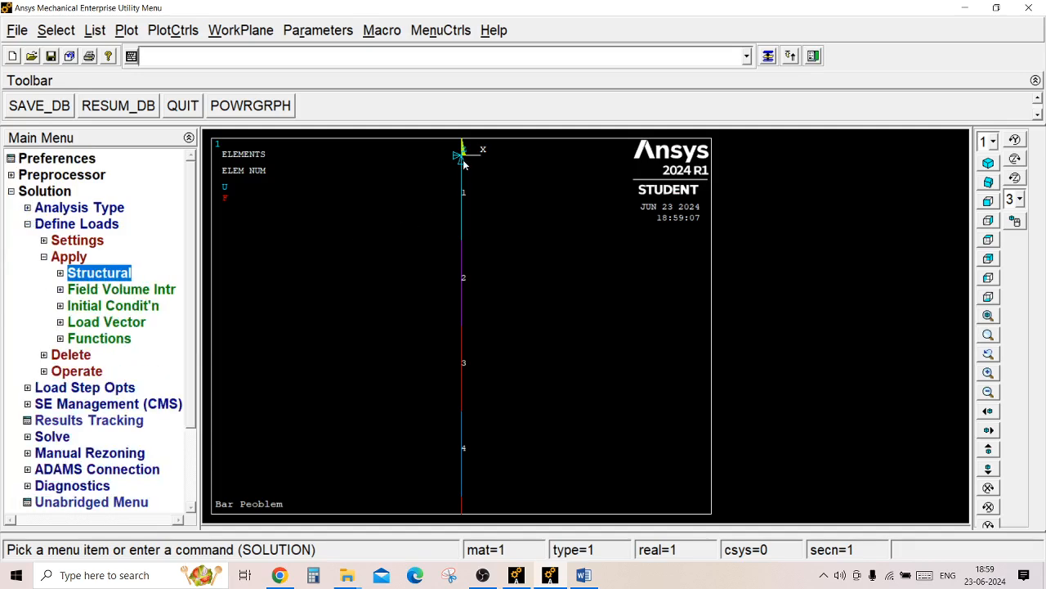
pyautogui.click(71, 258)
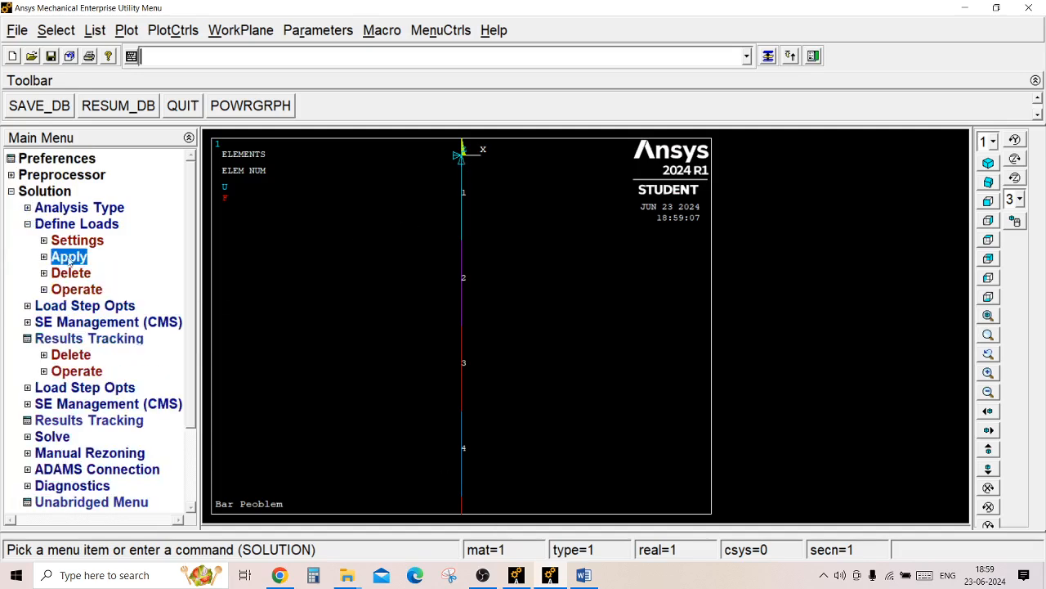
# Solve the current load step and close the solution note and the status listing.
pyautogui.click(42, 226)
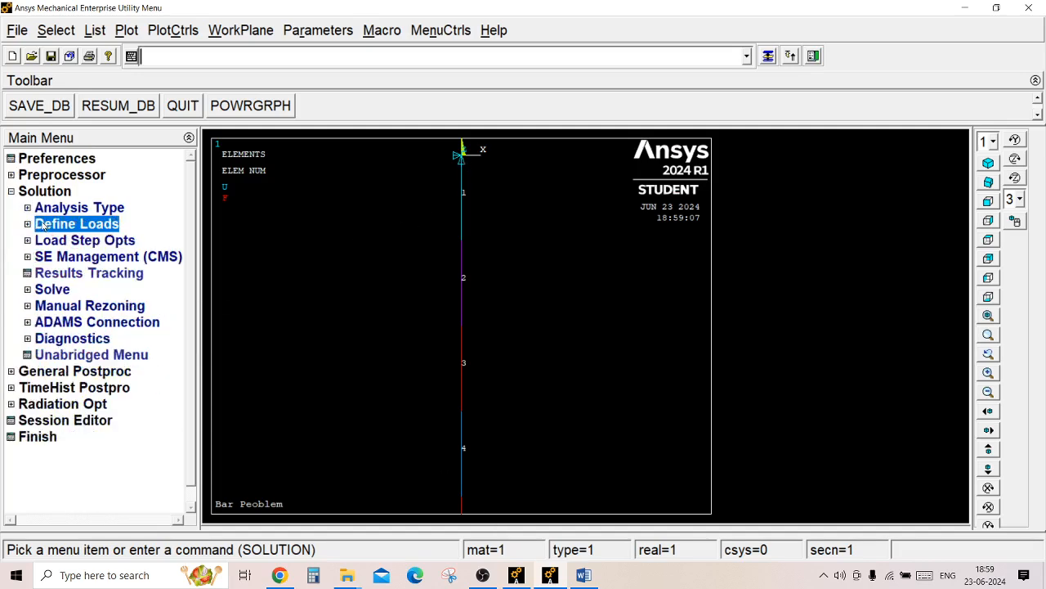
pyautogui.click(54, 290)
pyautogui.click(90, 305)
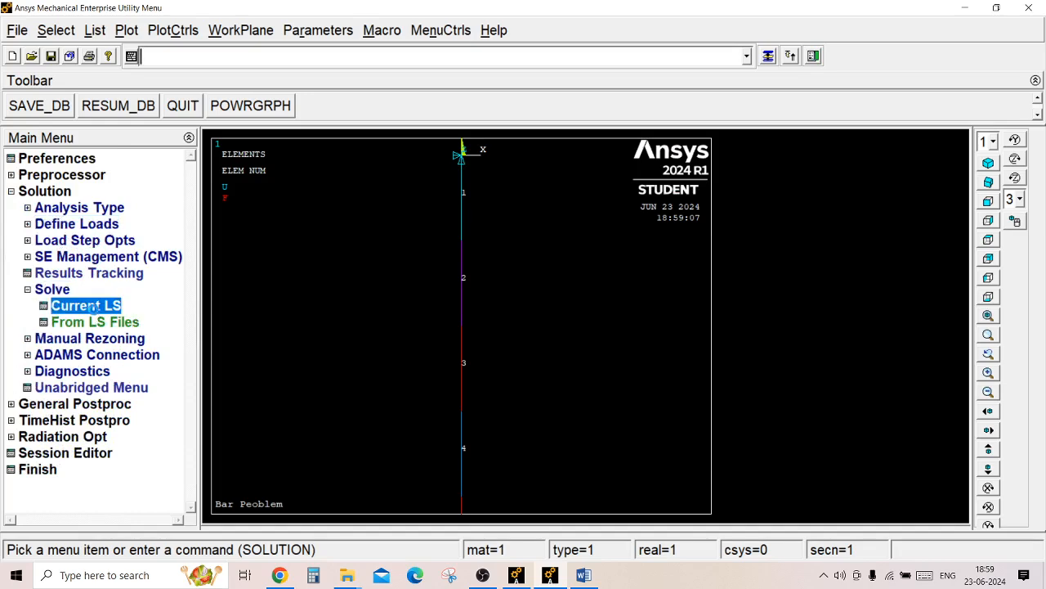
pyautogui.click(532, 360)
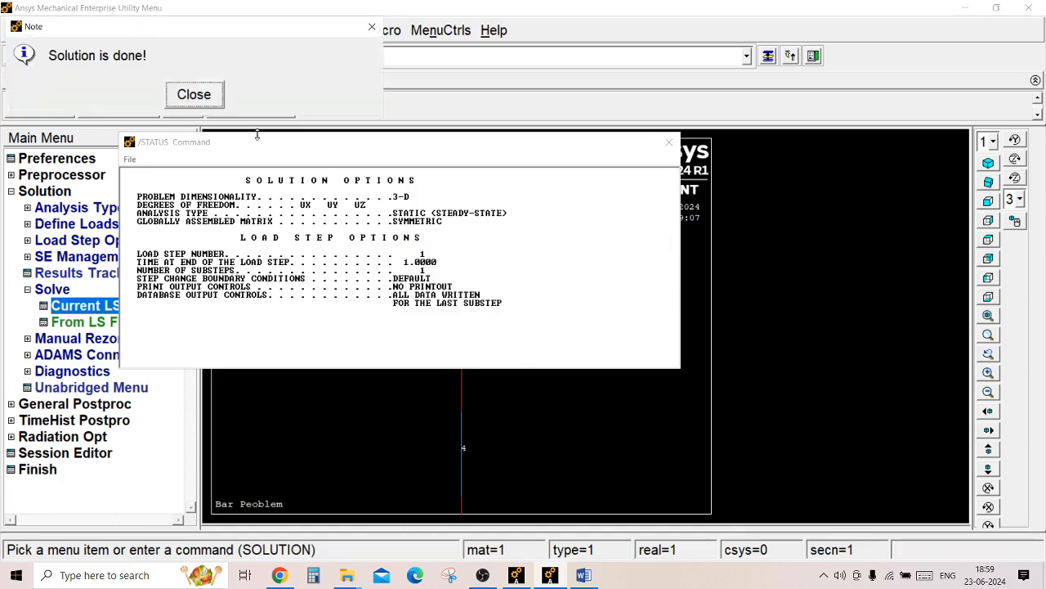
pyautogui.click(213, 96)
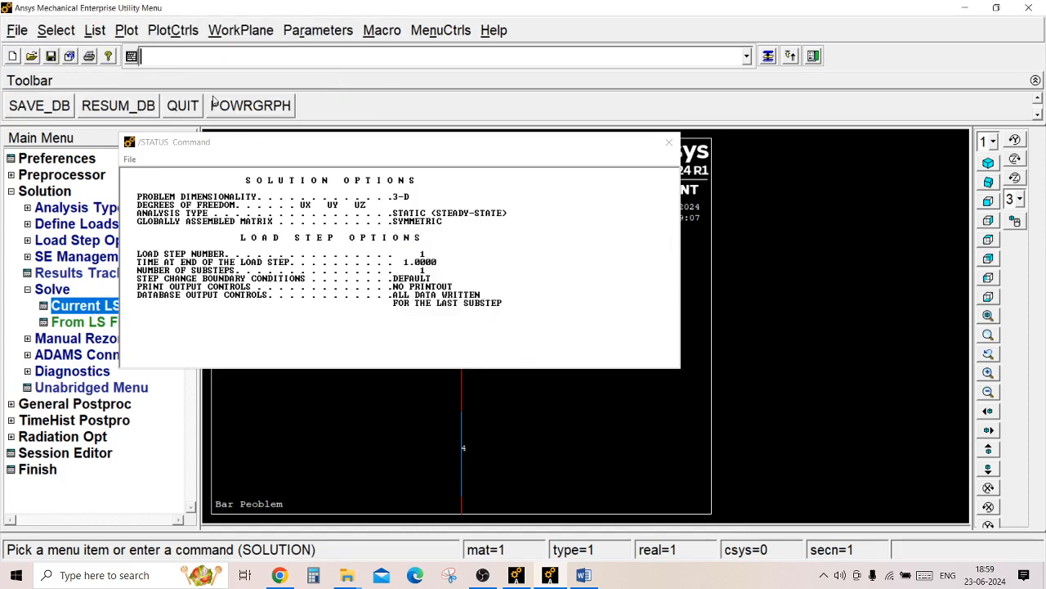
pyautogui.click(669, 141)
# List the nodal DOF solution for the displacement vector sum in the general postprocessor and enlarge the listing window.
pyautogui.click(45, 191)
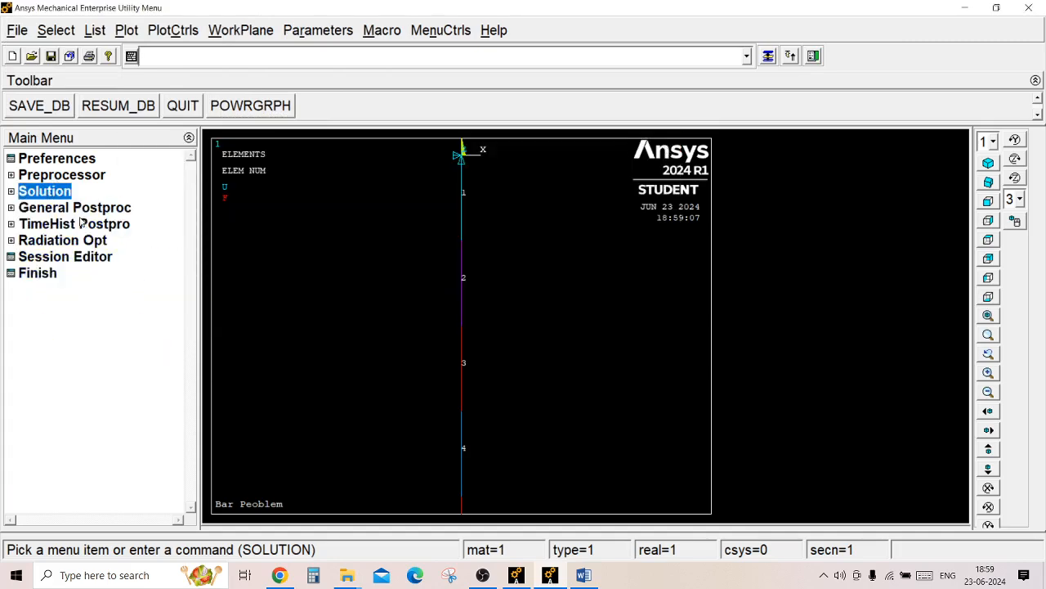
pyautogui.click(75, 207)
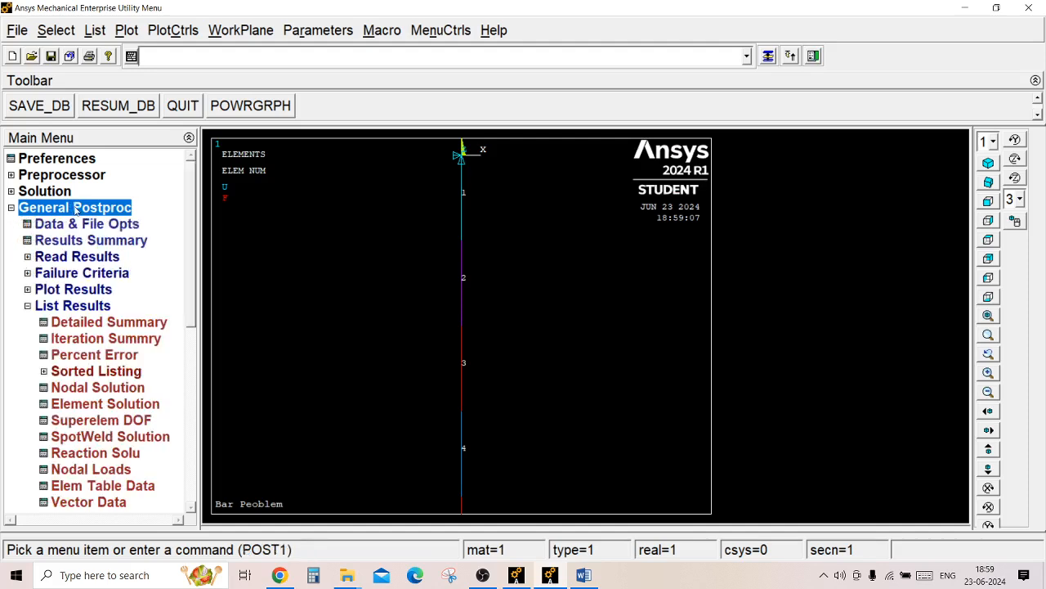
pyautogui.click(105, 389)
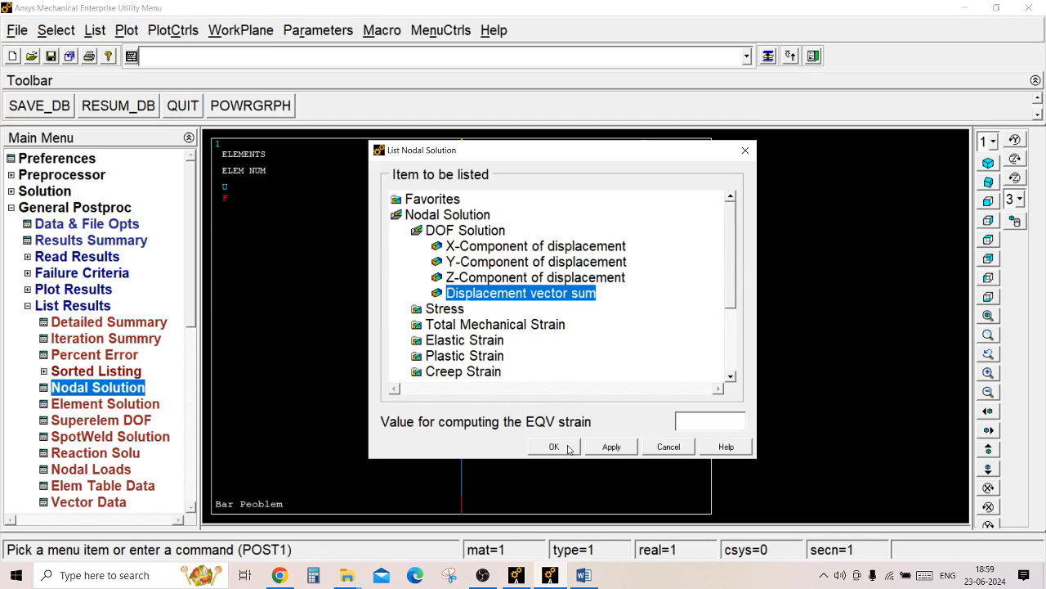
pyautogui.click(554, 447)
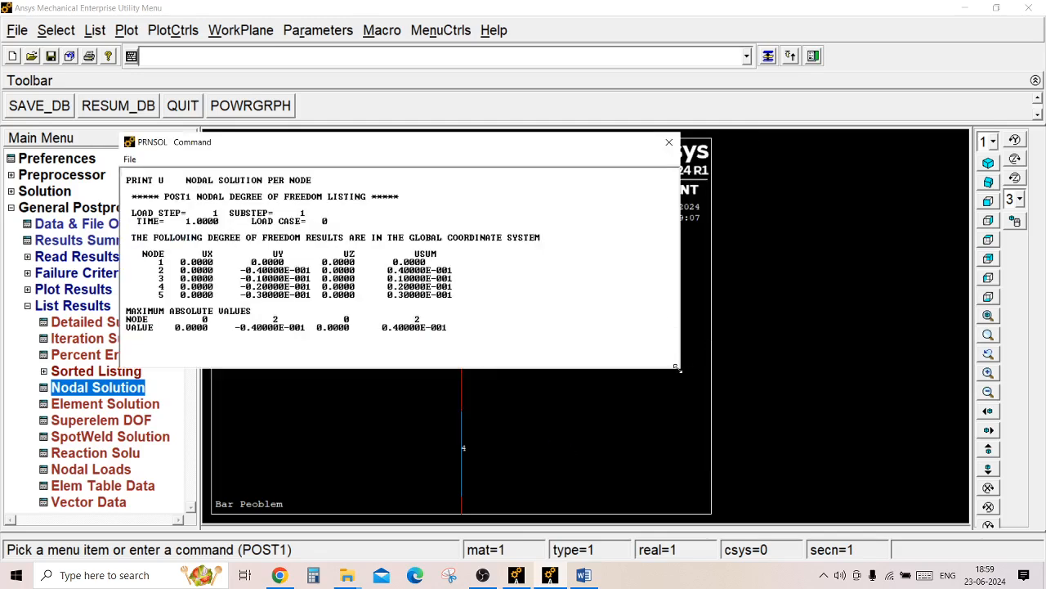
pyautogui.moveTo(676, 368); pyautogui.dragTo(847, 488)
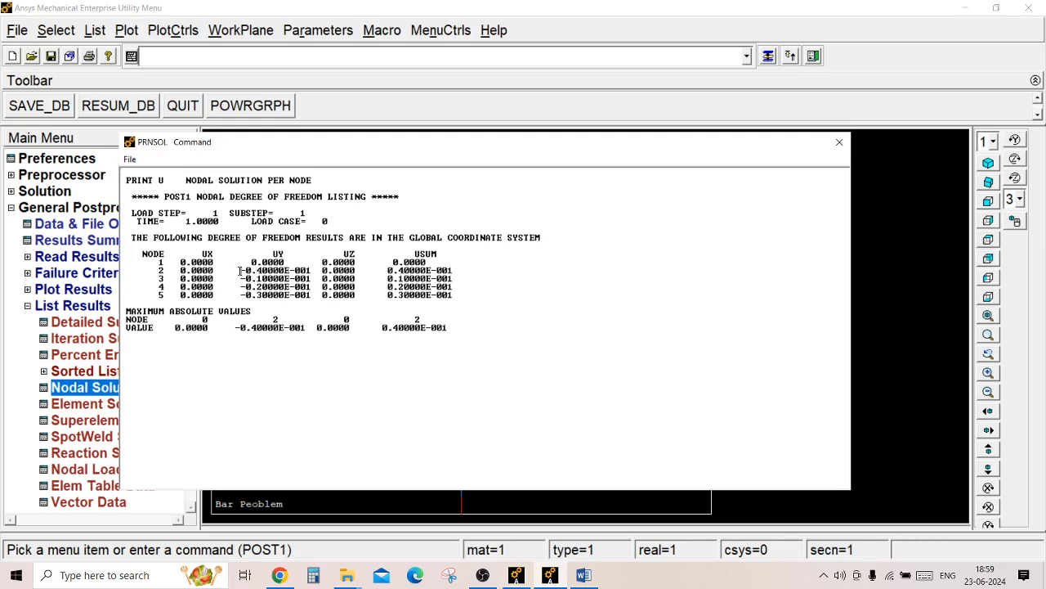
# Examine the UY nodal displacements and the maximum absolute UY value in the listing, and close the listing.
pyautogui.moveTo(240, 271); pyautogui.dragTo(320, 281)
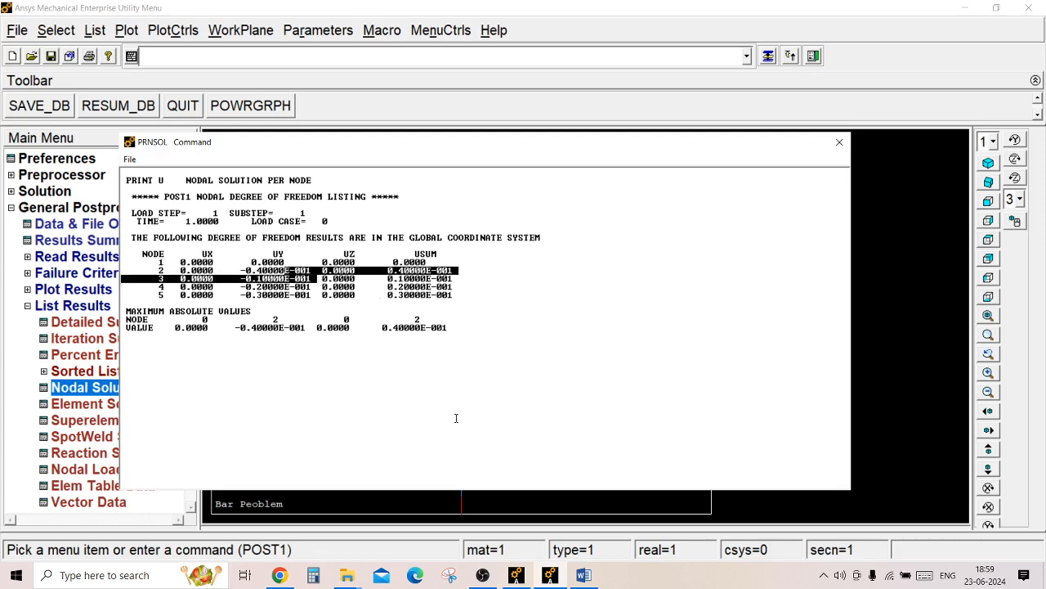
pyautogui.click(333, 374)
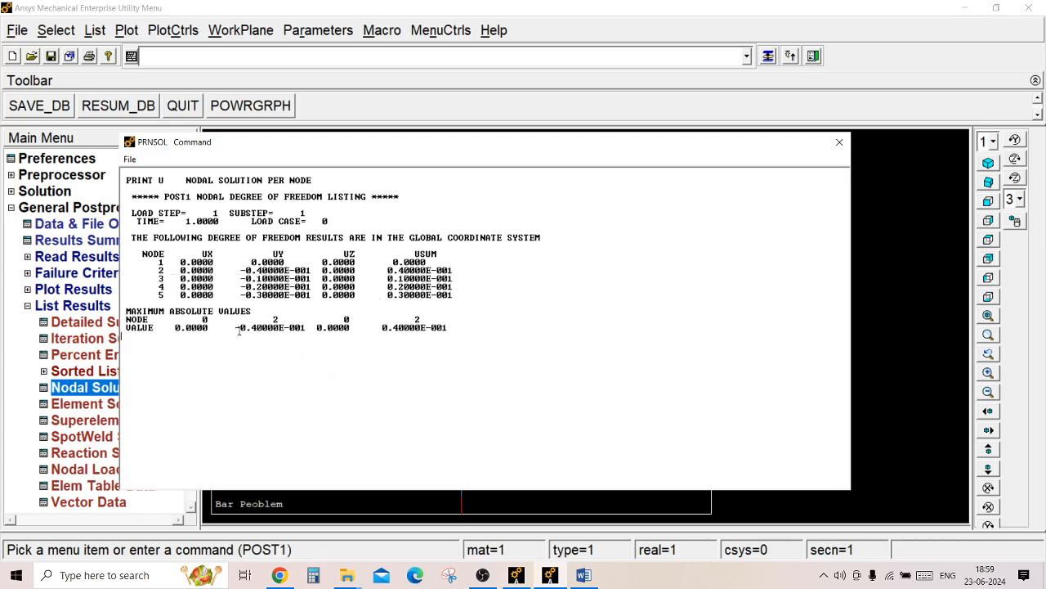
pyautogui.moveTo(236, 327); pyautogui.dragTo(248, 327)
pyautogui.click(243, 330)
pyautogui.click(839, 142)
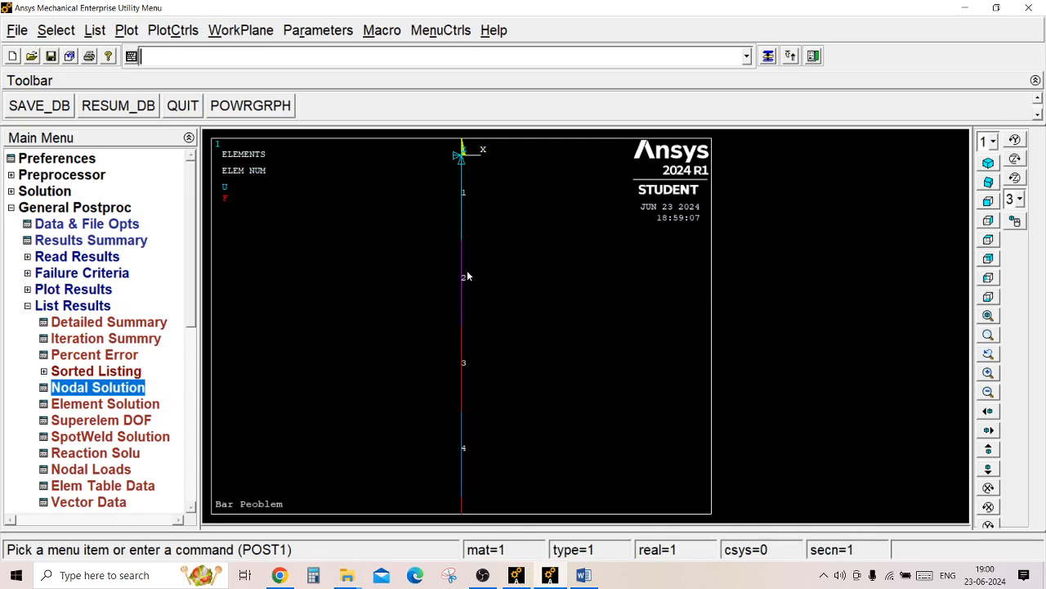
# Switch the plot's element numbering to No numbering and turn on node numbers.
pyautogui.click(179, 31)
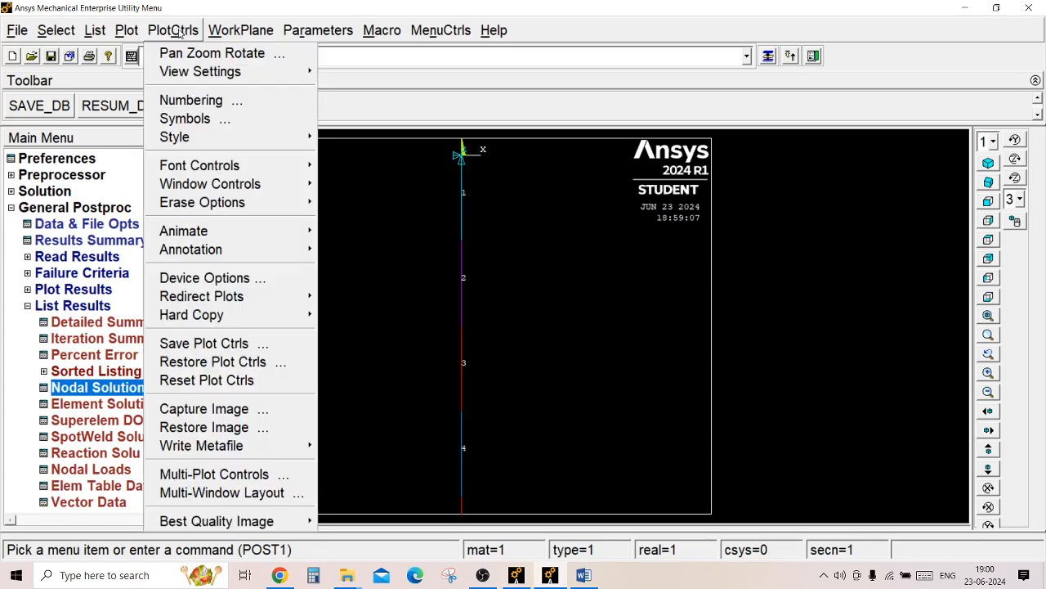
pyautogui.click(204, 102)
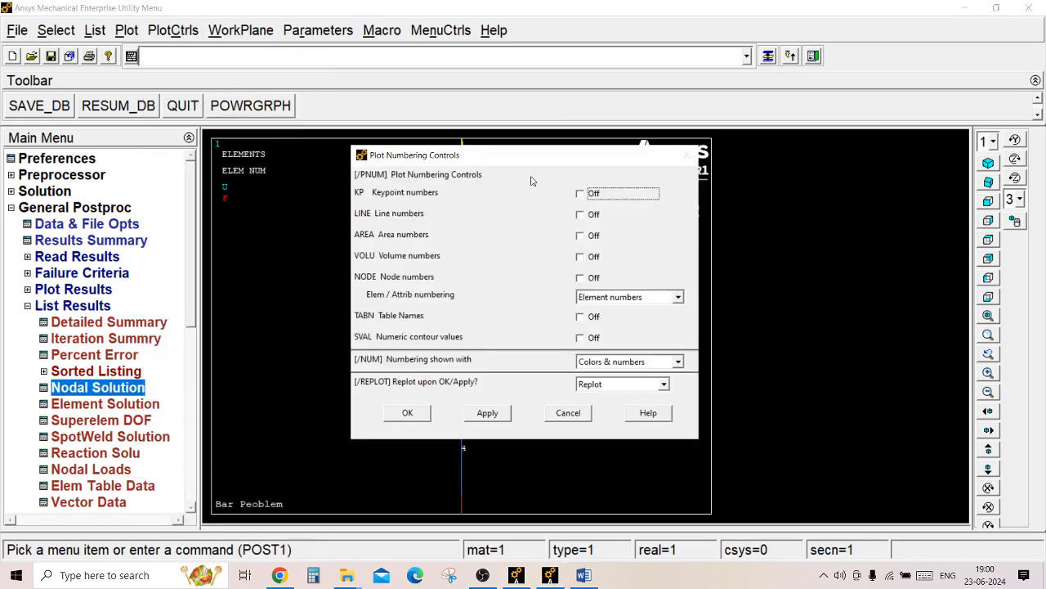
pyautogui.click(640, 299)
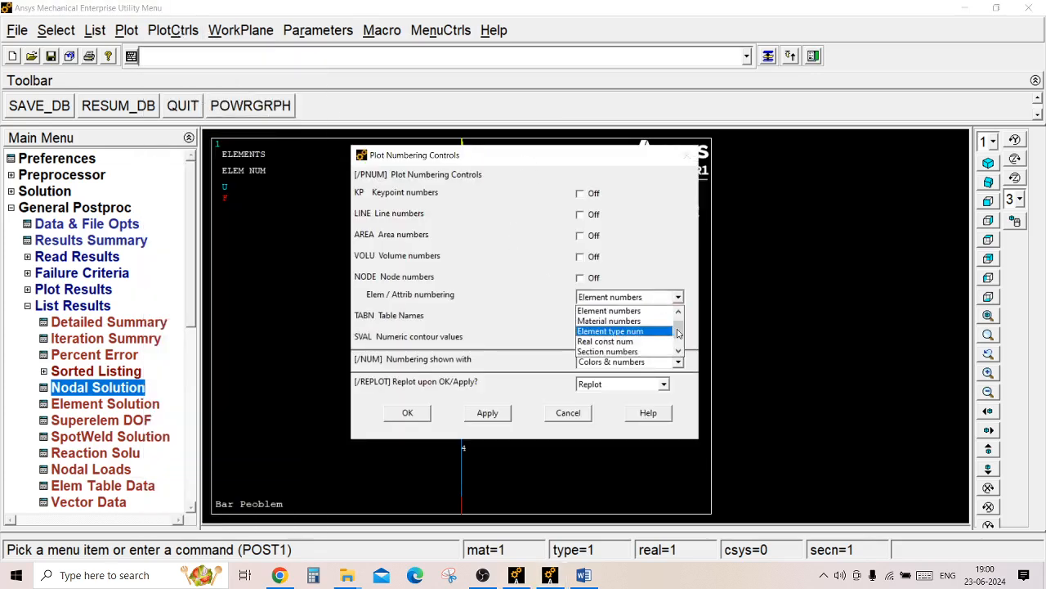
pyautogui.click(635, 313)
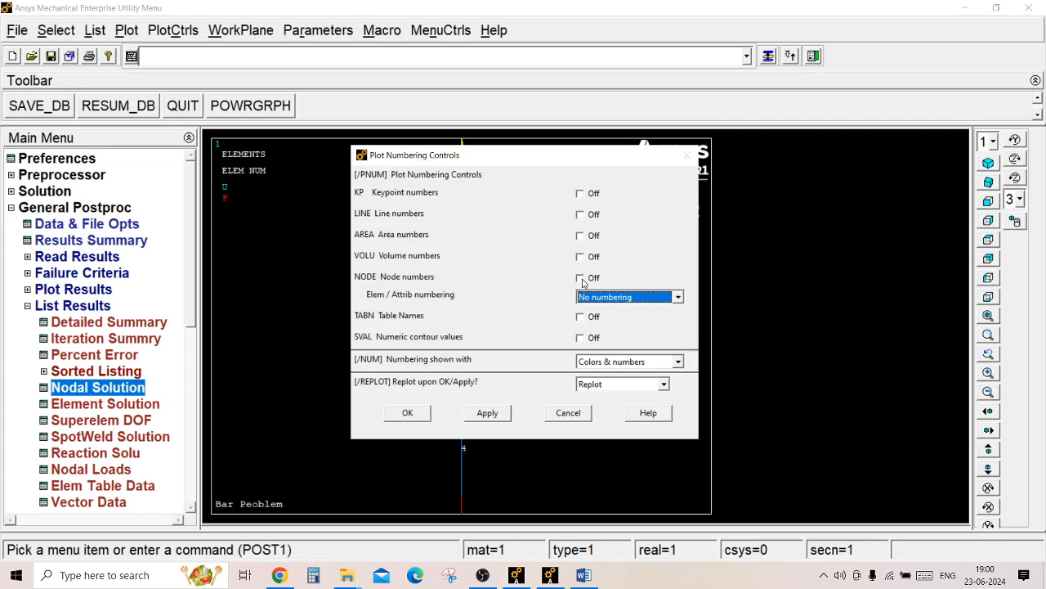
pyautogui.click(581, 278)
pyautogui.click(411, 413)
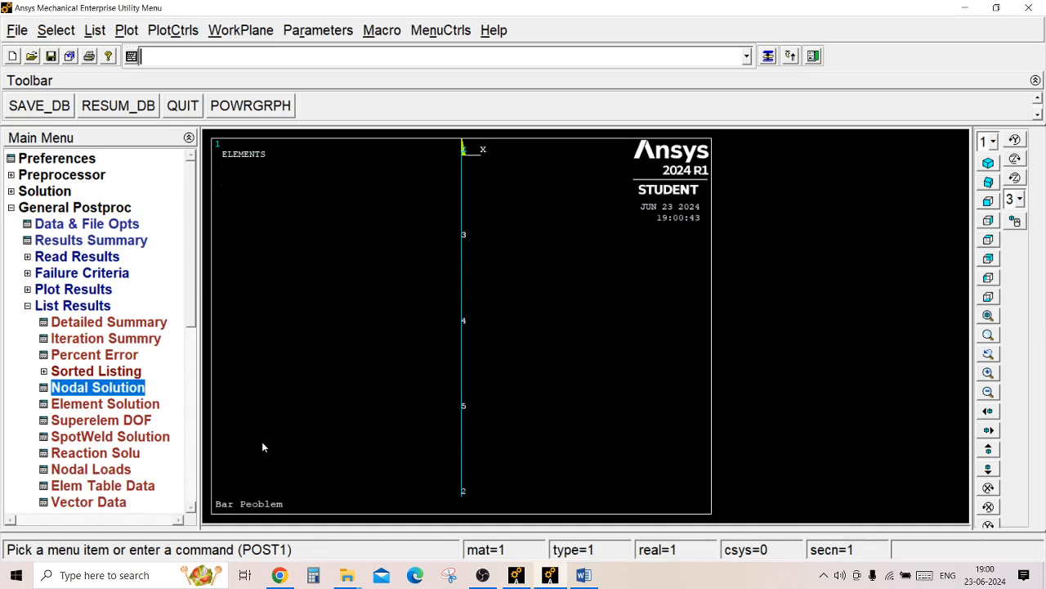
# List the nodal displacement vector sum again, mark the maximum-UY node and place the listing beside the numbered bar.
pyautogui.click(123, 388)
pyautogui.click(563, 447)
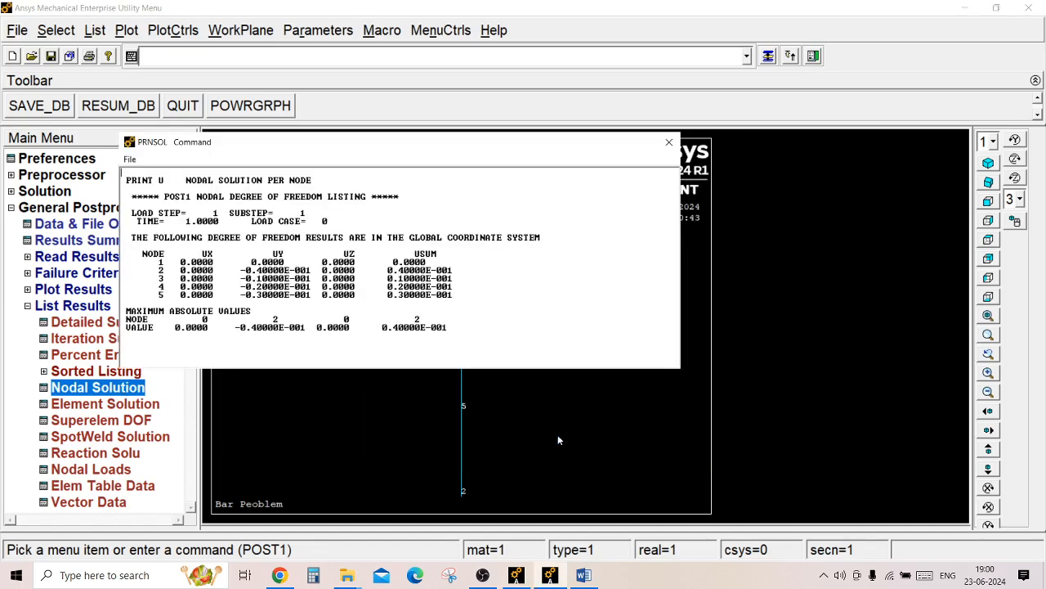
pyautogui.moveTo(275, 319); pyautogui.dragTo(279, 319)
pyautogui.moveTo(454, 147); pyautogui.dragTo(841, 142)
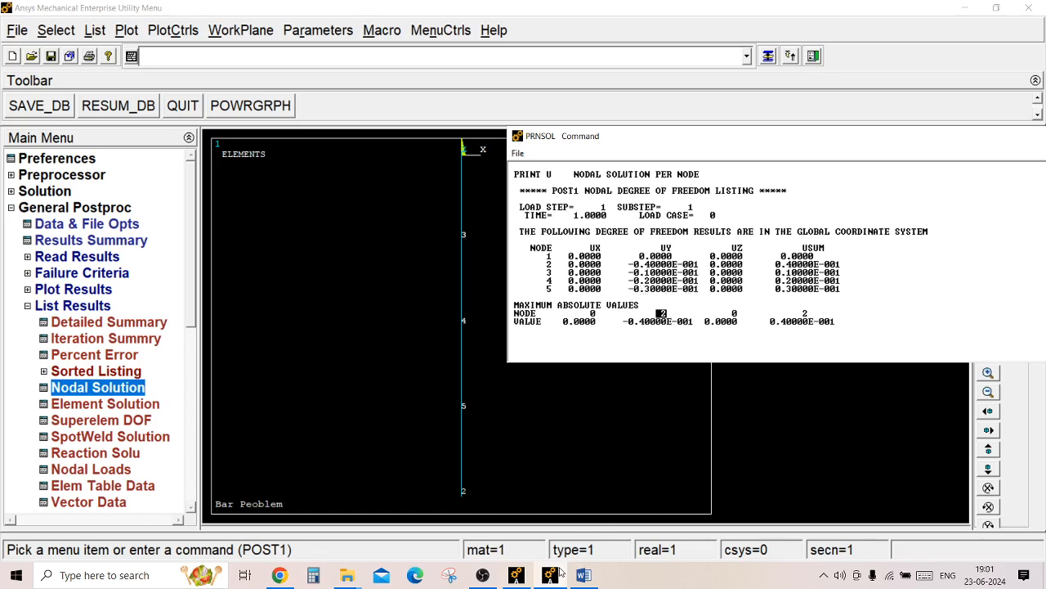
# Check the end displacement and the four-part nodal displacements against the answers to parts (a) and (b) in the Word problem sheet.
pyautogui.click(583, 575)
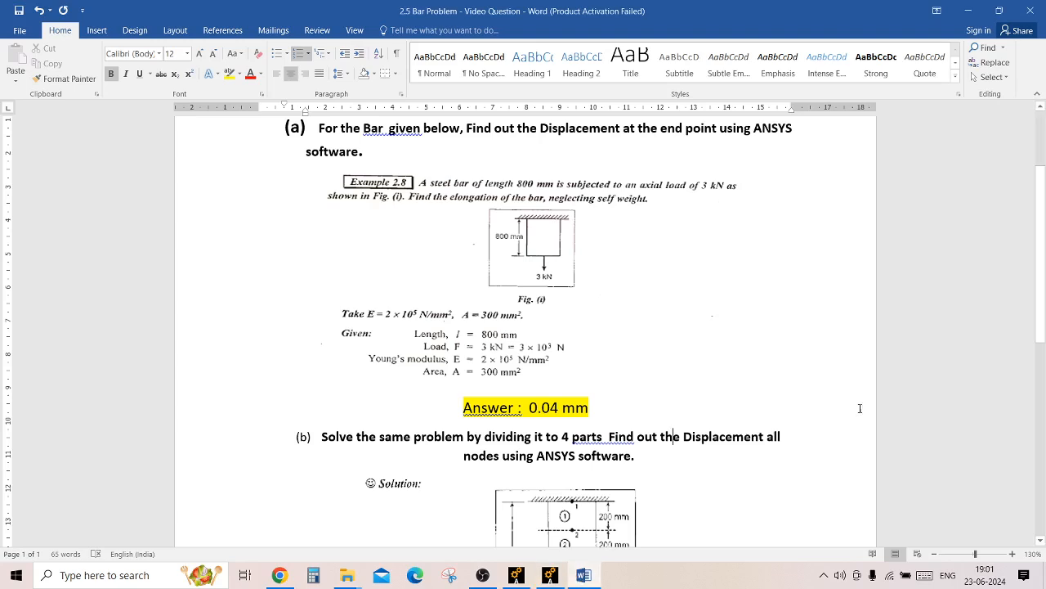
pyautogui.scroll(-6, 641, 415)
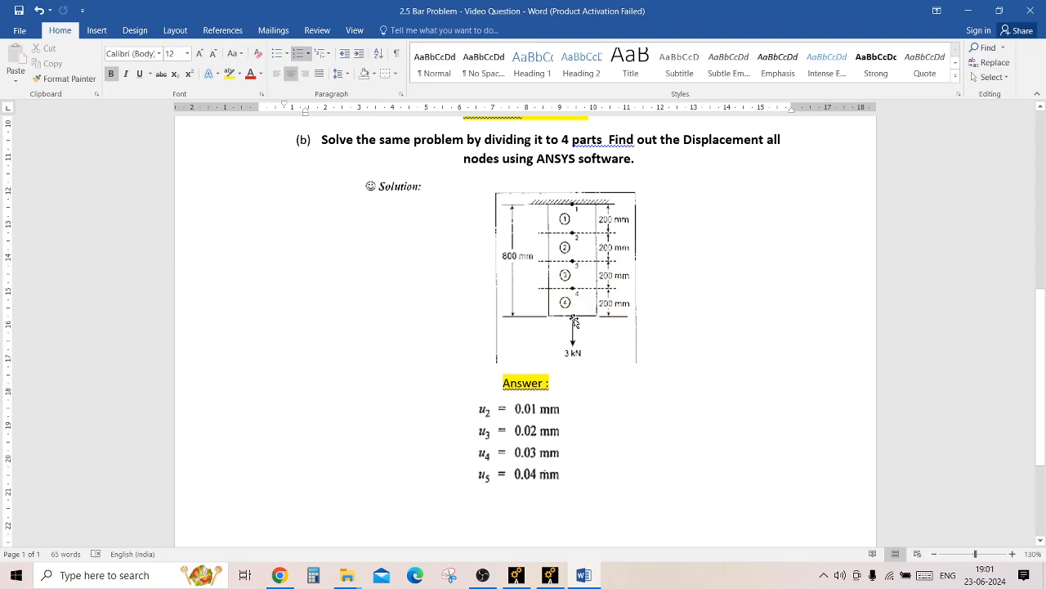
pyautogui.scroll(1, 1038, 309)
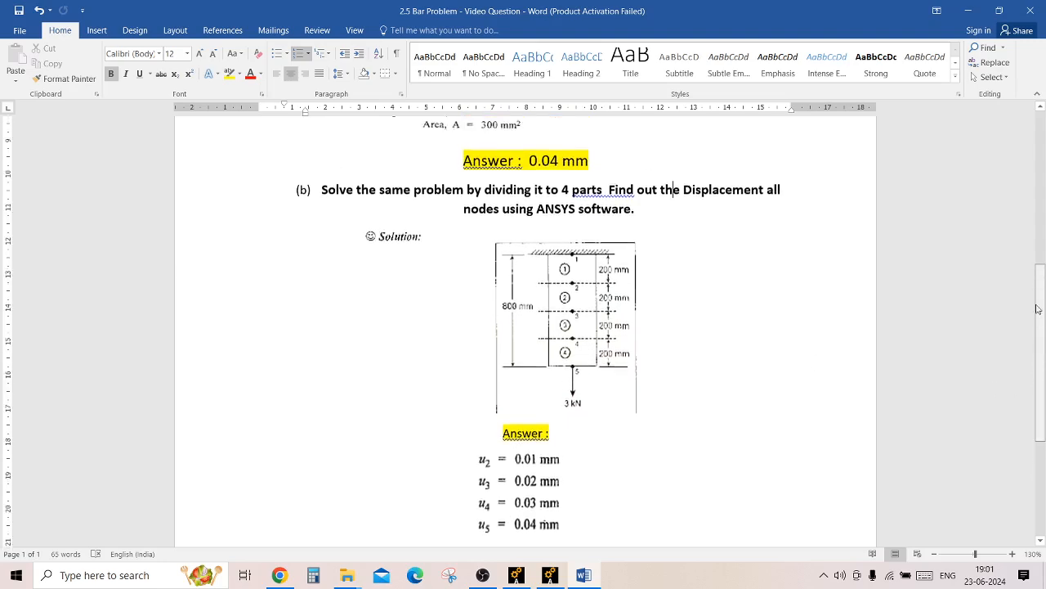
pyautogui.scroll(3, 1038, 309)
pyautogui.scroll(1, 1033, 272)
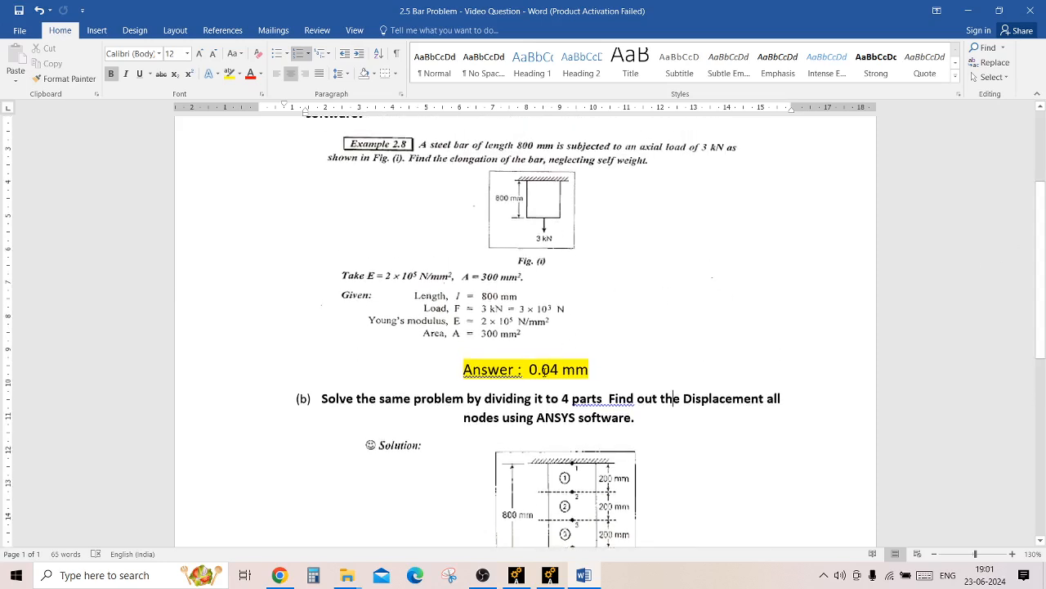
pyautogui.moveTo(529, 368); pyautogui.dragTo(561, 369)
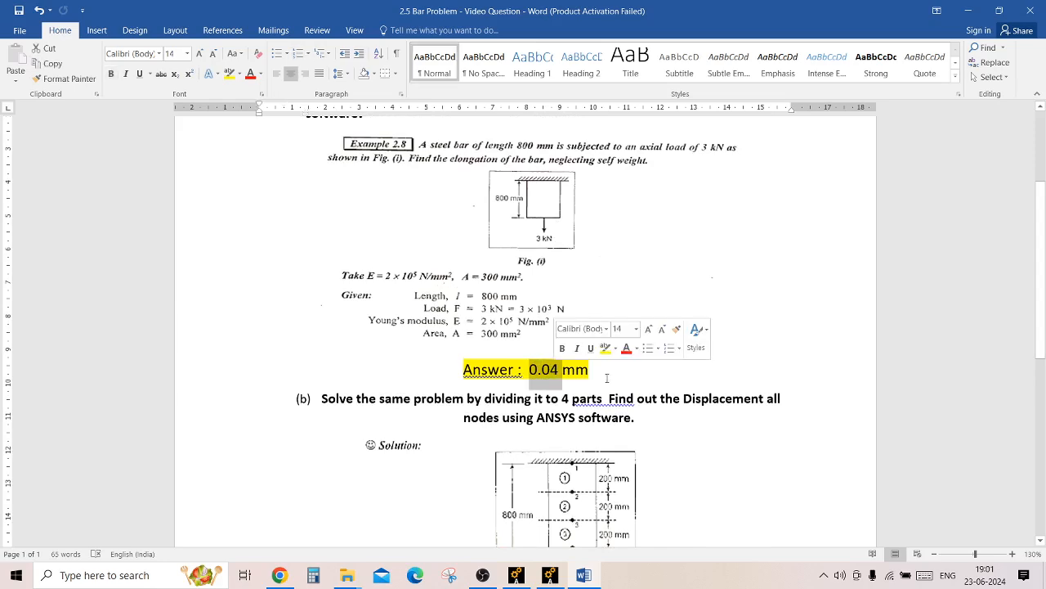
pyautogui.click(919, 355)
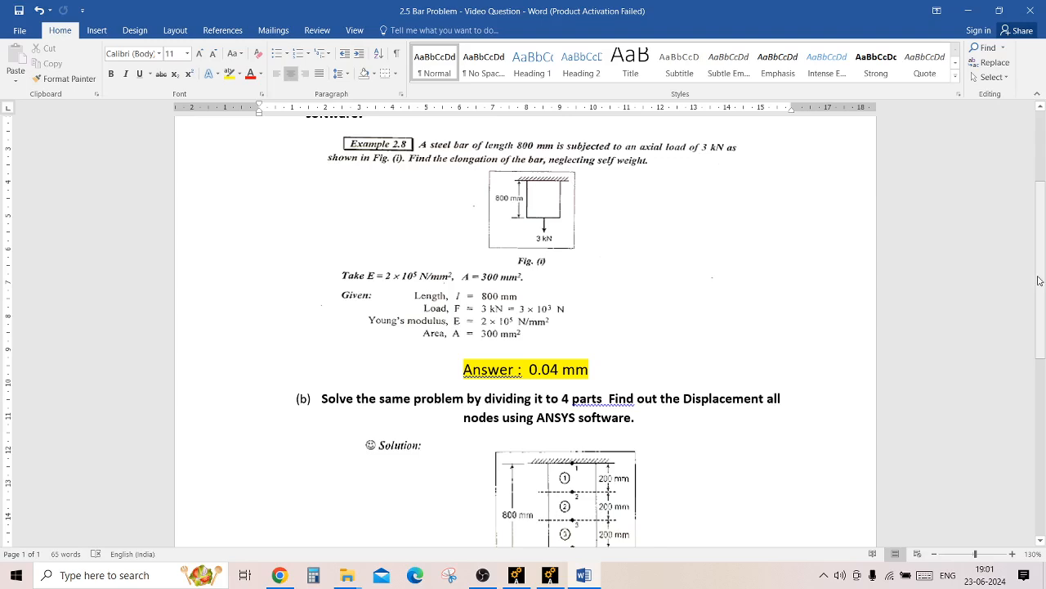
pyautogui.scroll(-4, 577, 347)
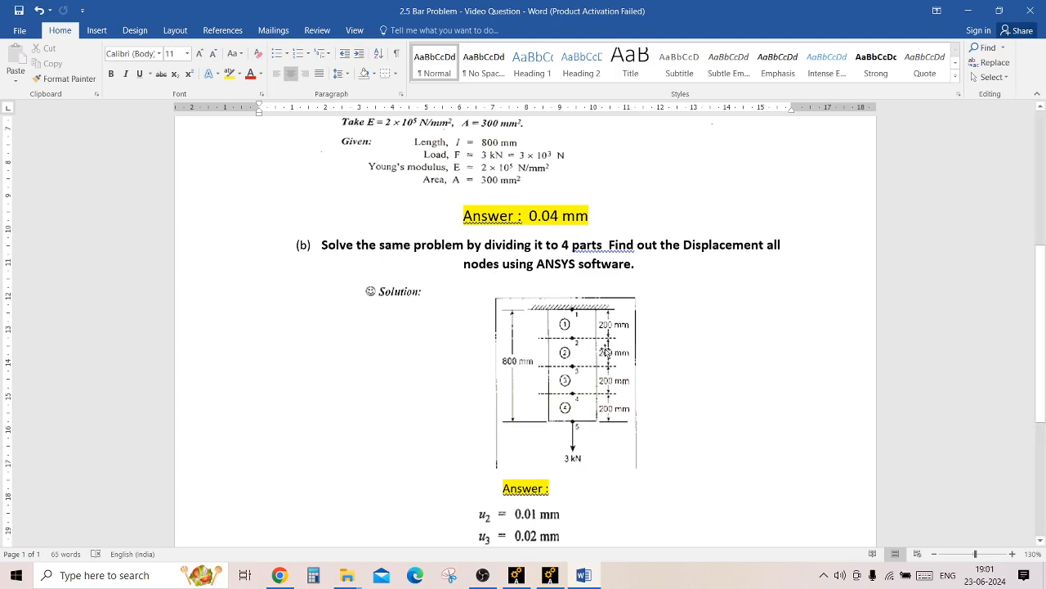
pyautogui.moveTo(1045, 335)
pyautogui.mouseDown()
pyautogui.moveTo(1045, 369)
pyautogui.moveTo(1045, 325)
pyautogui.mouseUp()
# Return to Ansys, review the displacements of the bar's nodes in the nodal solution listing and close it.
pyautogui.click(550, 575)
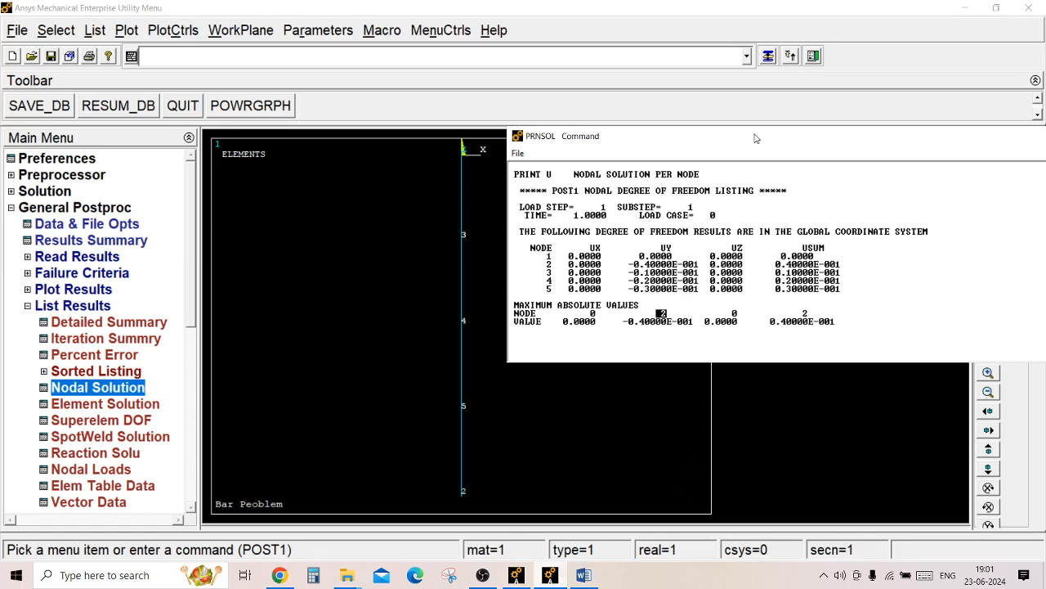
pyautogui.moveTo(758, 141); pyautogui.dragTo(601, 129)
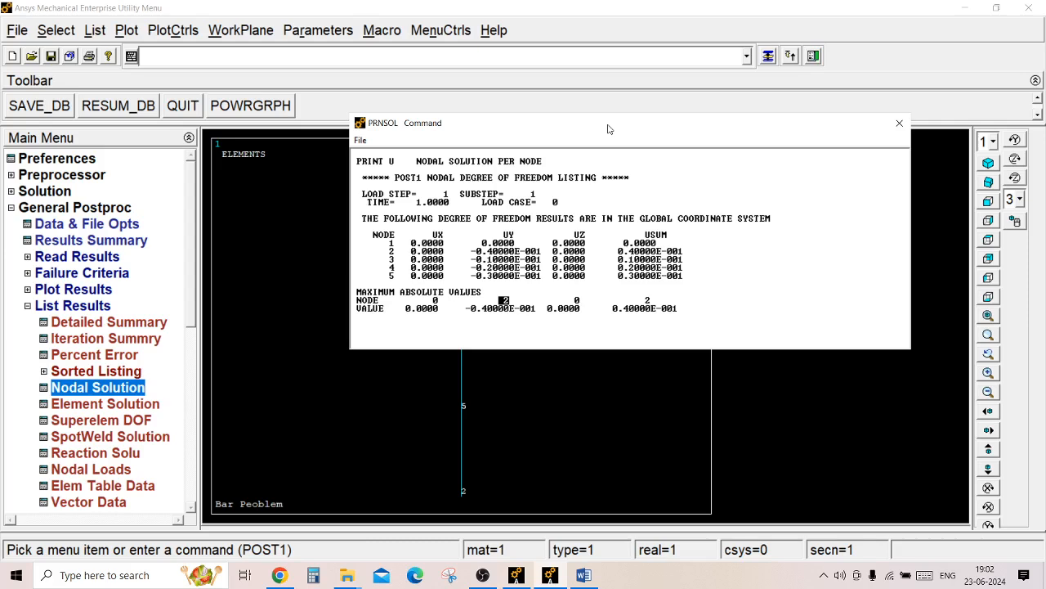
pyautogui.click(899, 124)
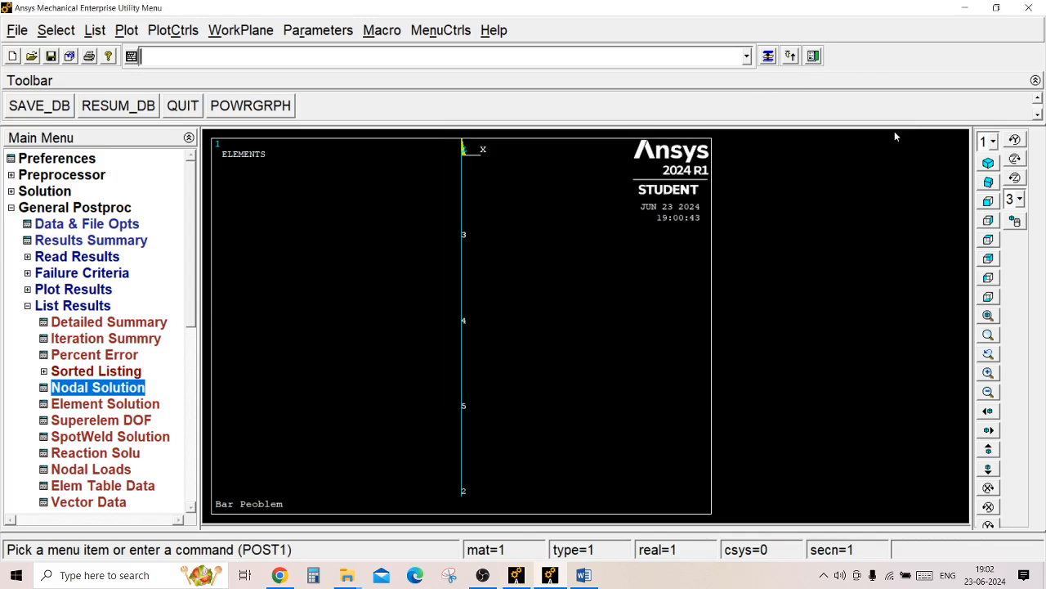
# Leave the general postprocessor and reopen the preprocessor.
pyautogui.click(35, 308)
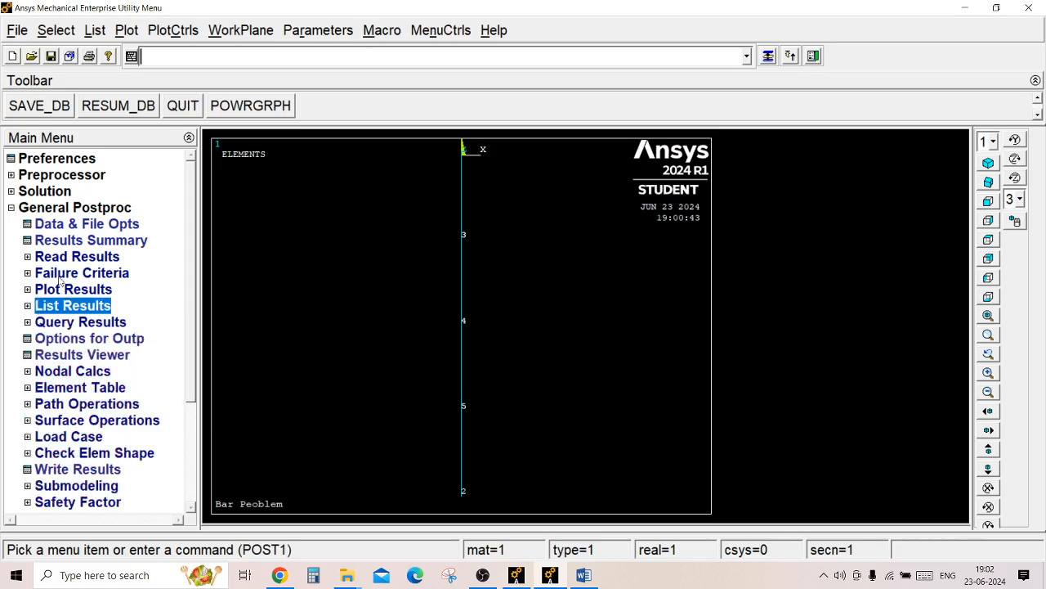
pyautogui.click(22, 209)
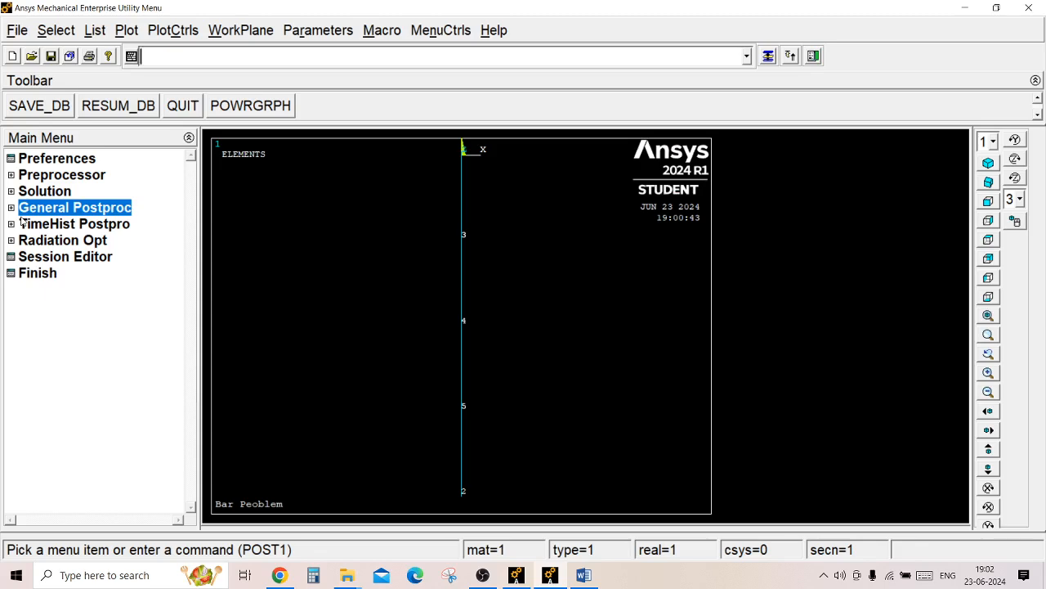
pyautogui.click(33, 176)
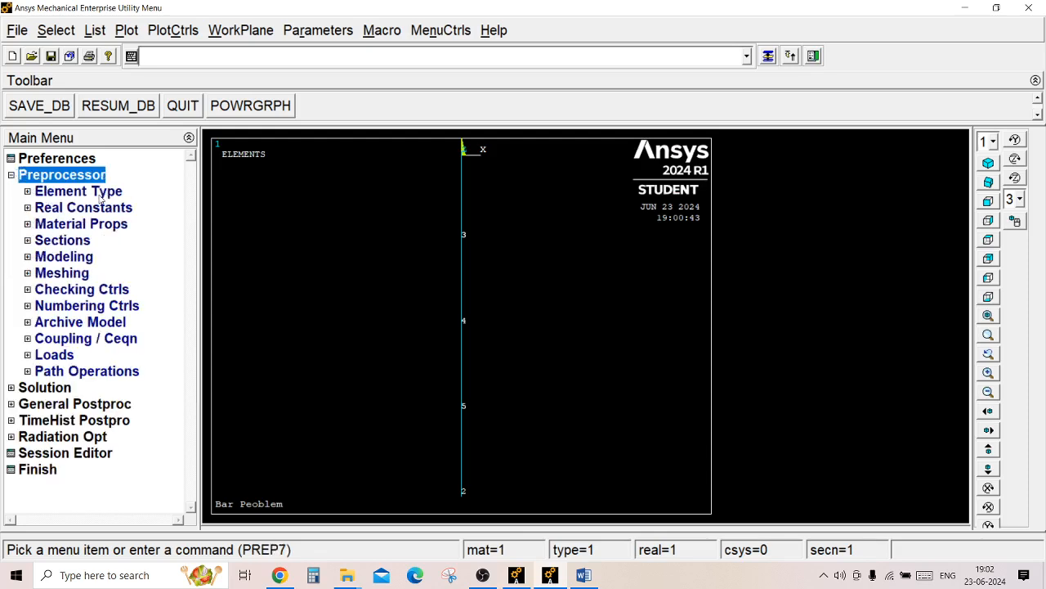